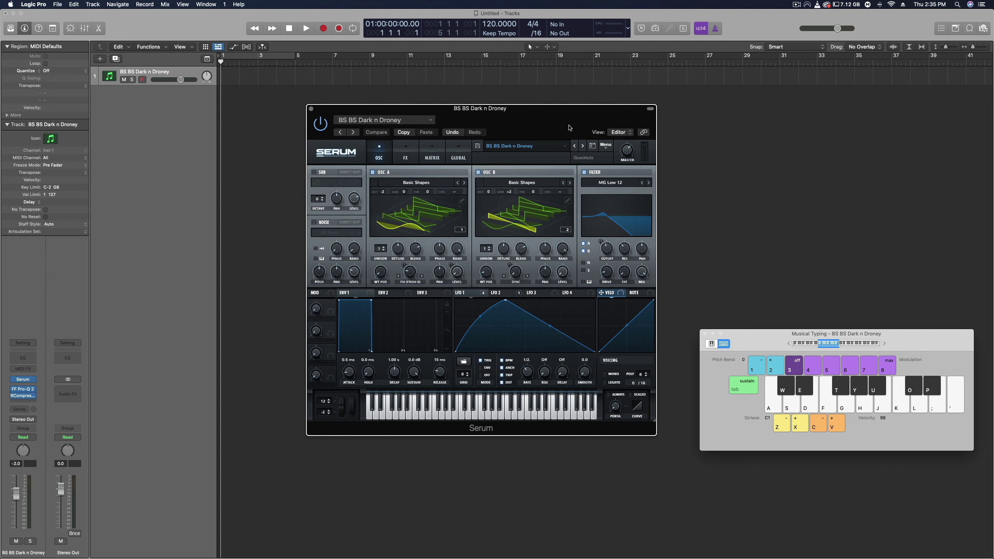
Audition the Dark n Droney bass preset by playing F, A, F# and other notes.
key(f)
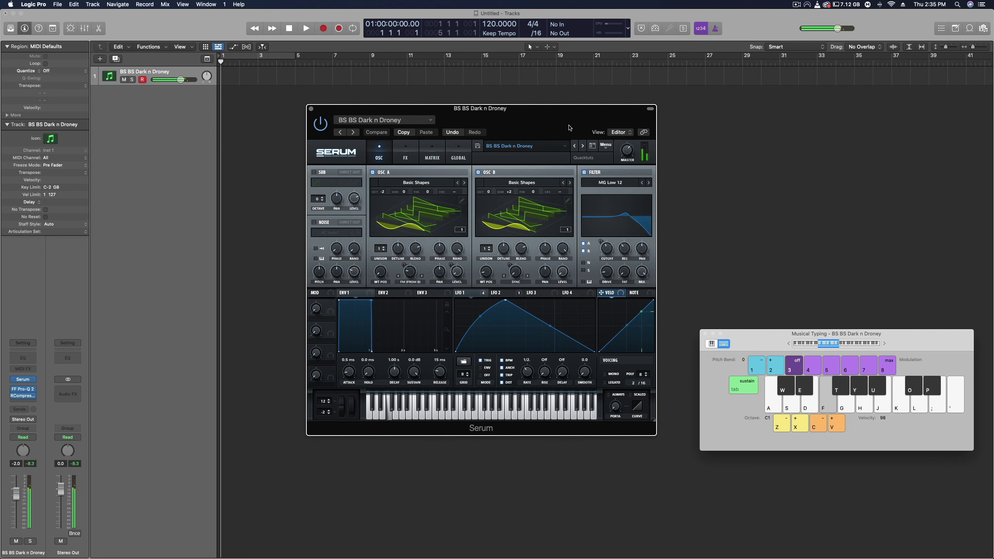
key(h)
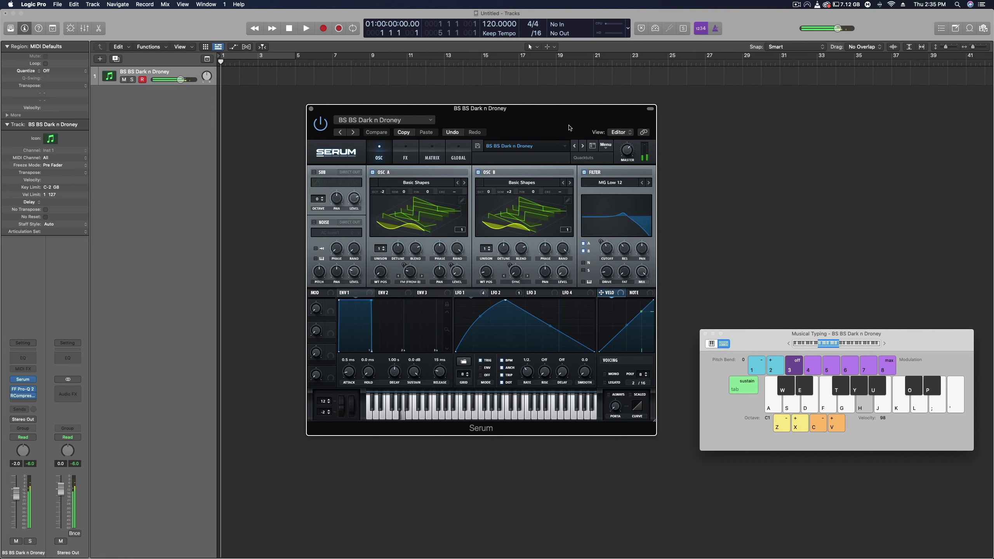
key(s)
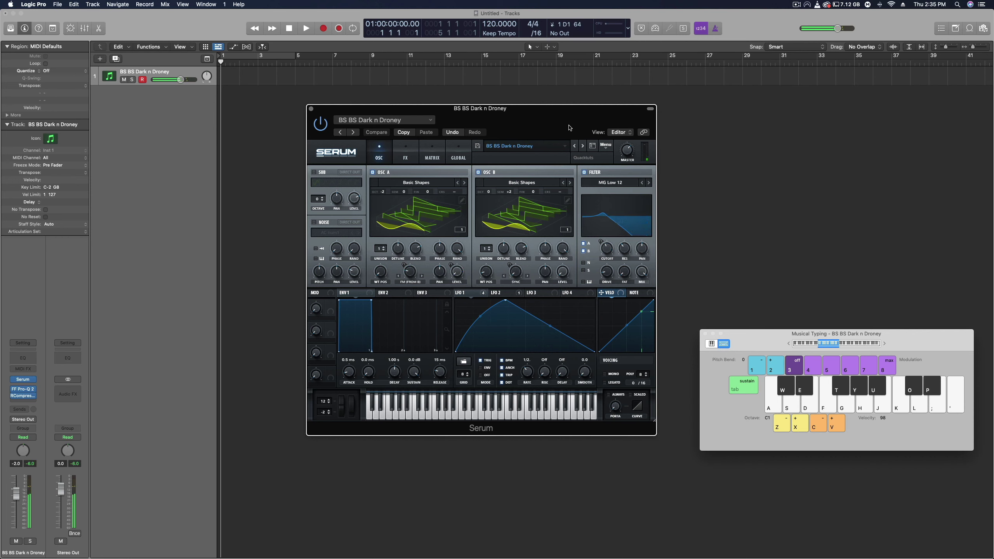
key(f)
key(t)
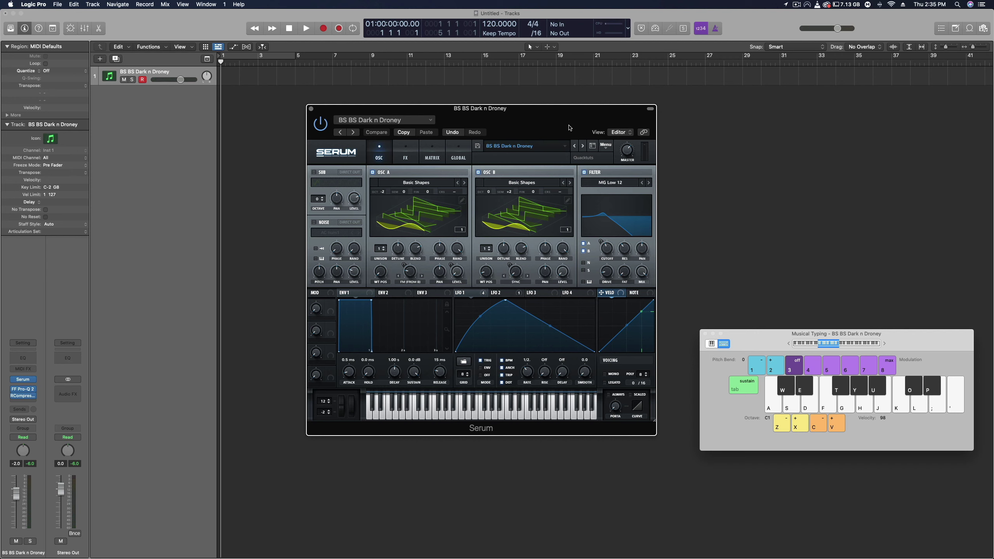
Lower the typing octave by one, bypass FF Pro-Q 2, and play the bass again.
click(2, 400)
key(z)
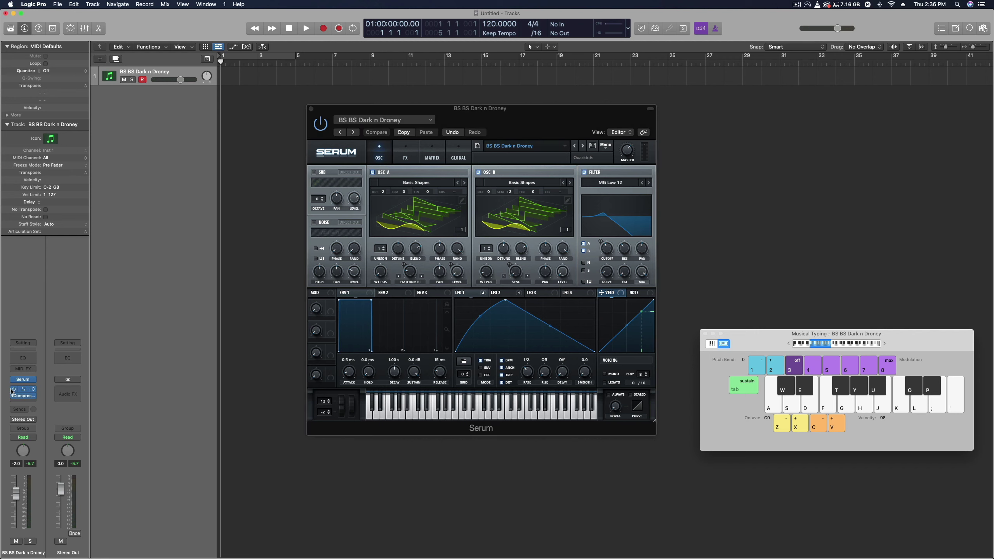
click(13, 390)
key(h)
View Serum's FX page, return to the oscillators, and audition notes one octave higher.
click(403, 152)
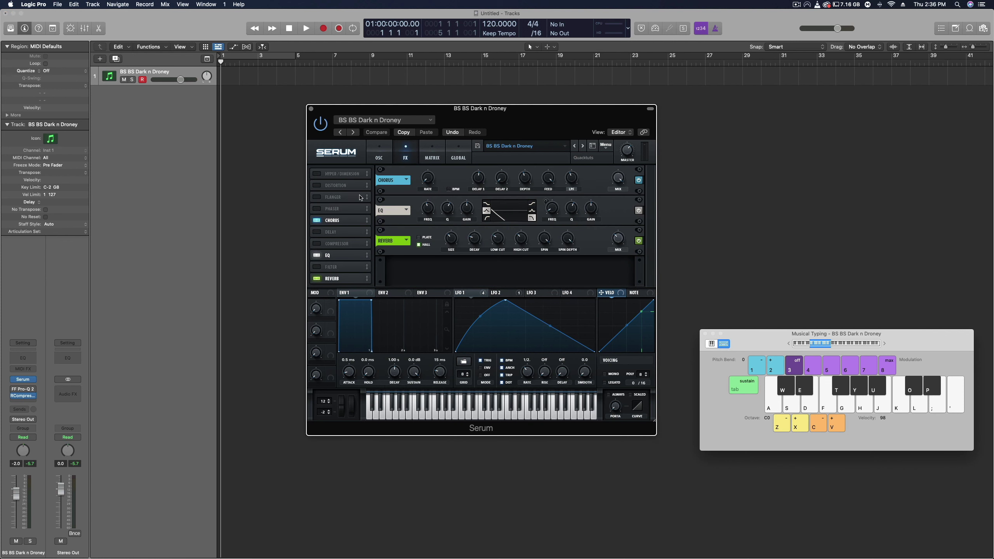
click(377, 154)
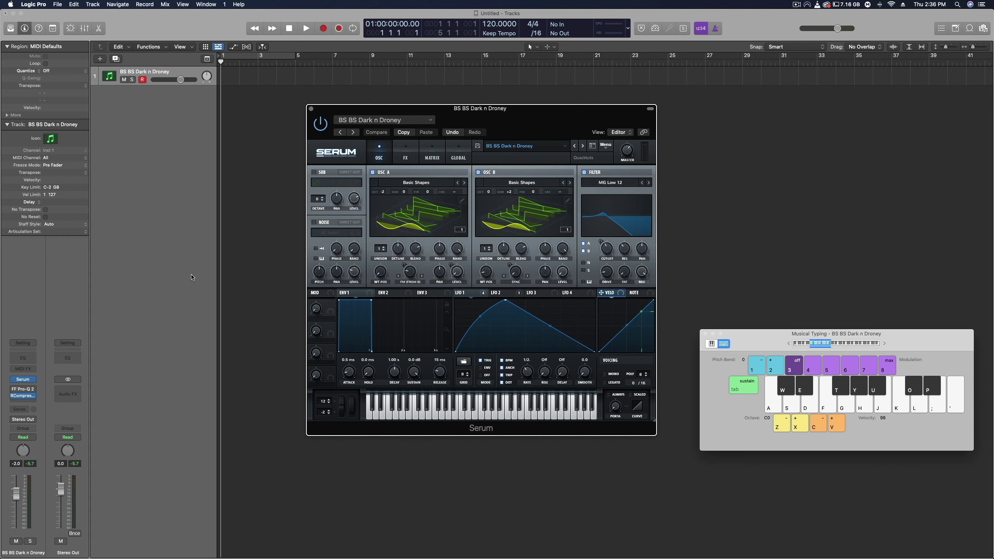
key(x)
key(f)
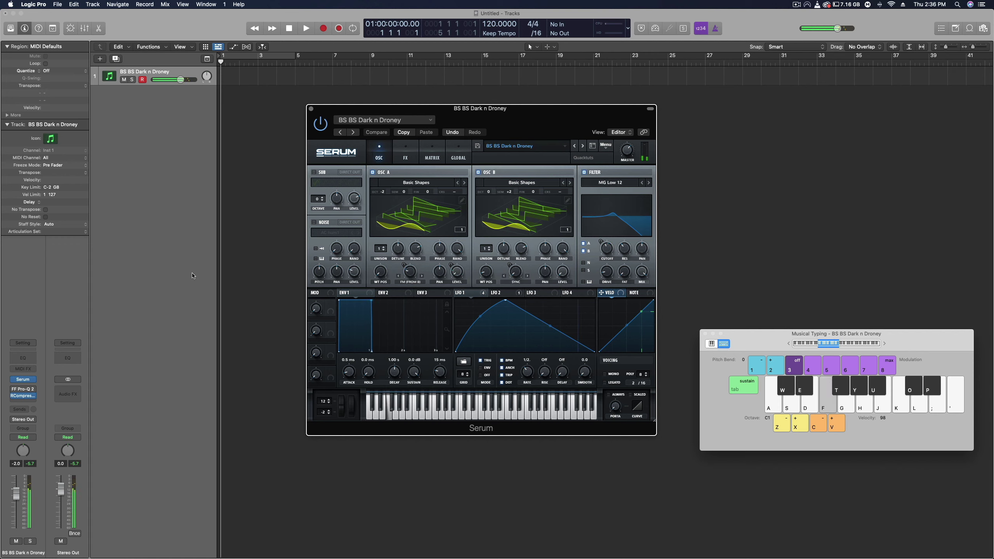
key(s)
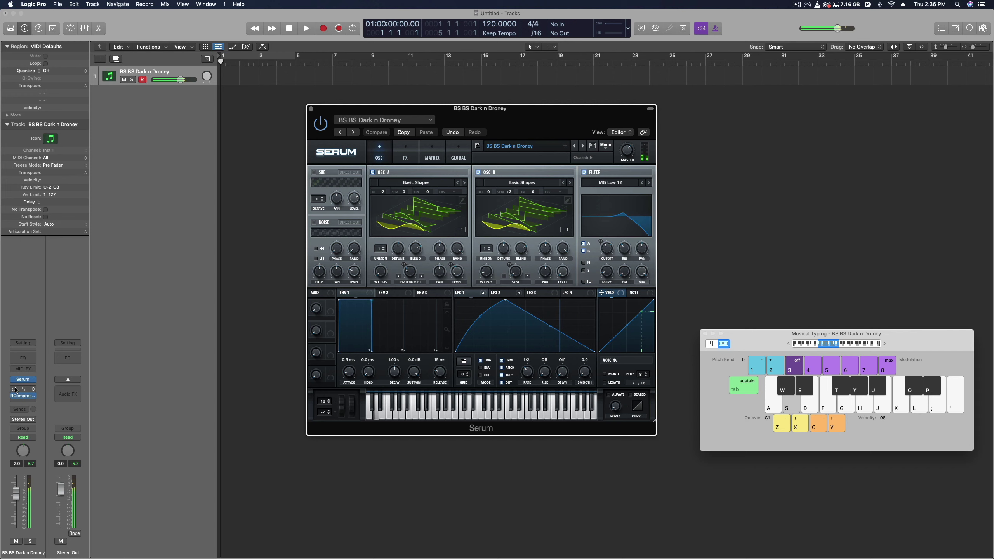
click(137, 353)
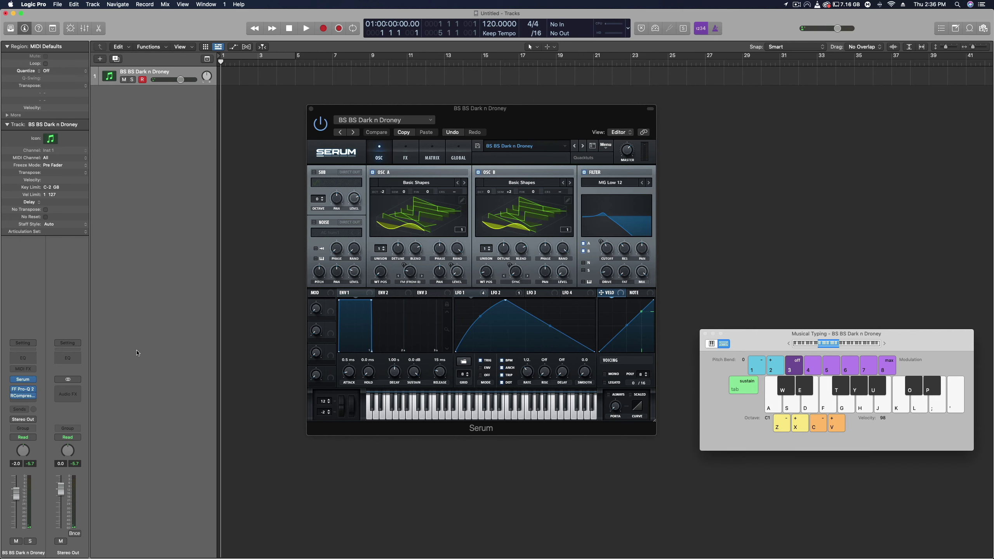
Duplicate the track as Inst 2 and check its RCompressor with a note.
key(super+d)
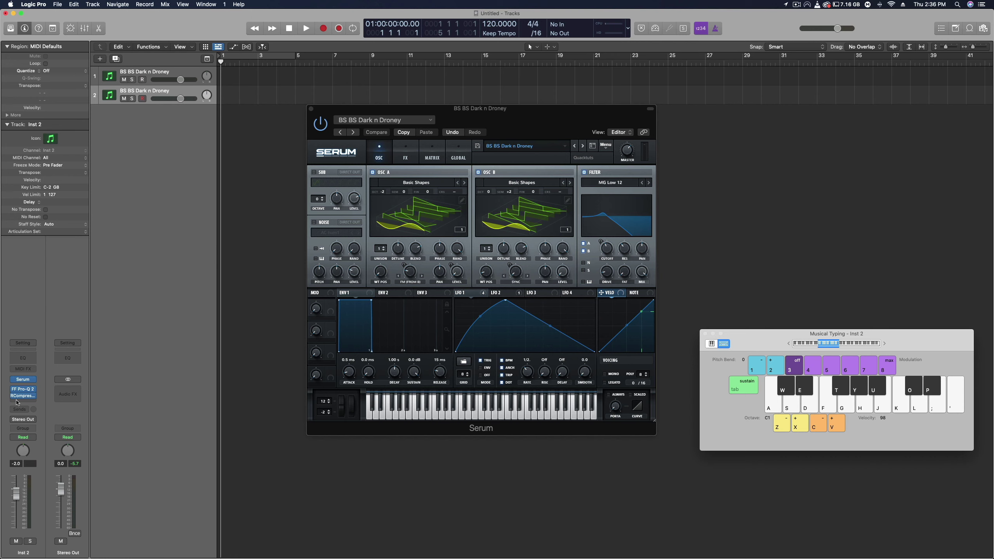
click(24, 399)
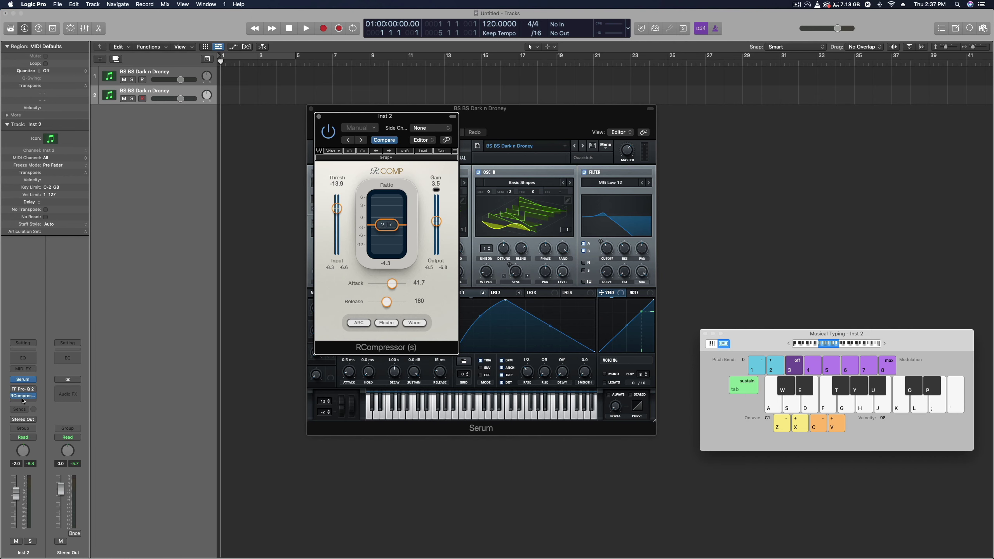
key(d)
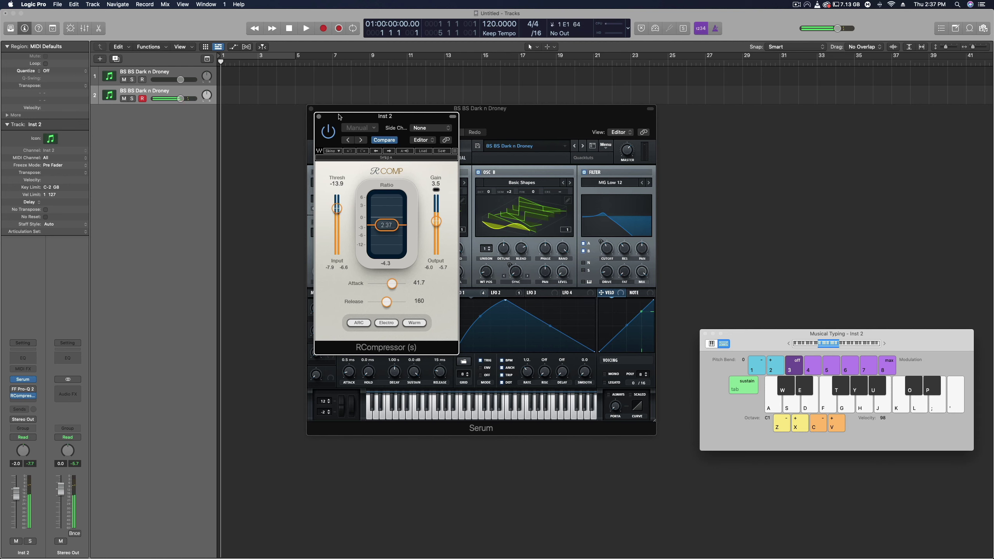
click(319, 117)
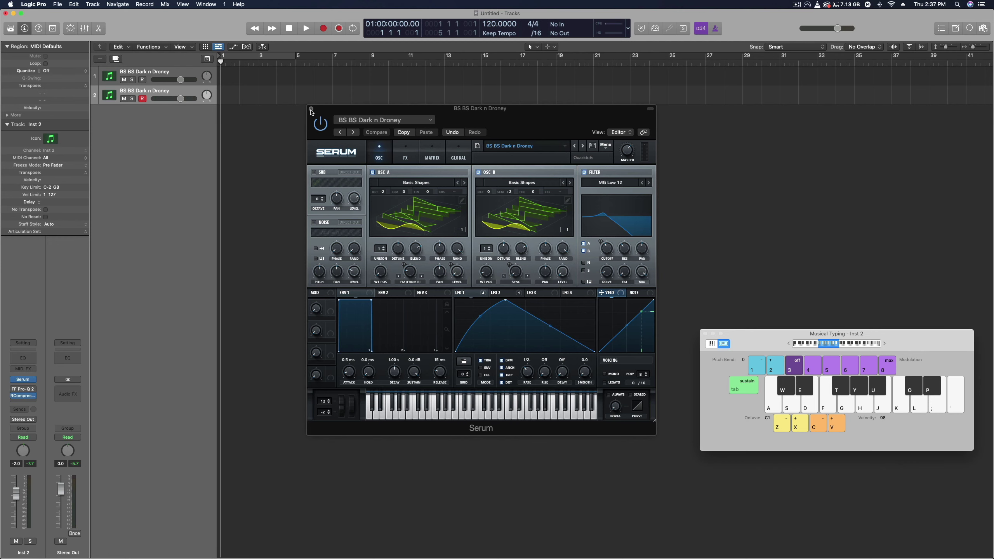
Place the original Serum on the right and Inst 2's Serum on the left.
drag(328, 107, 526, 97)
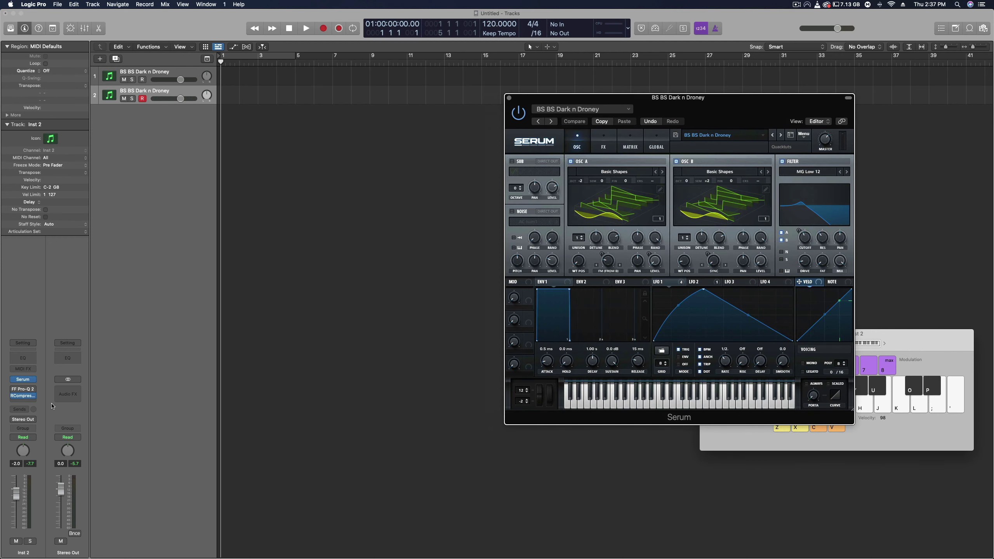
click(23, 382)
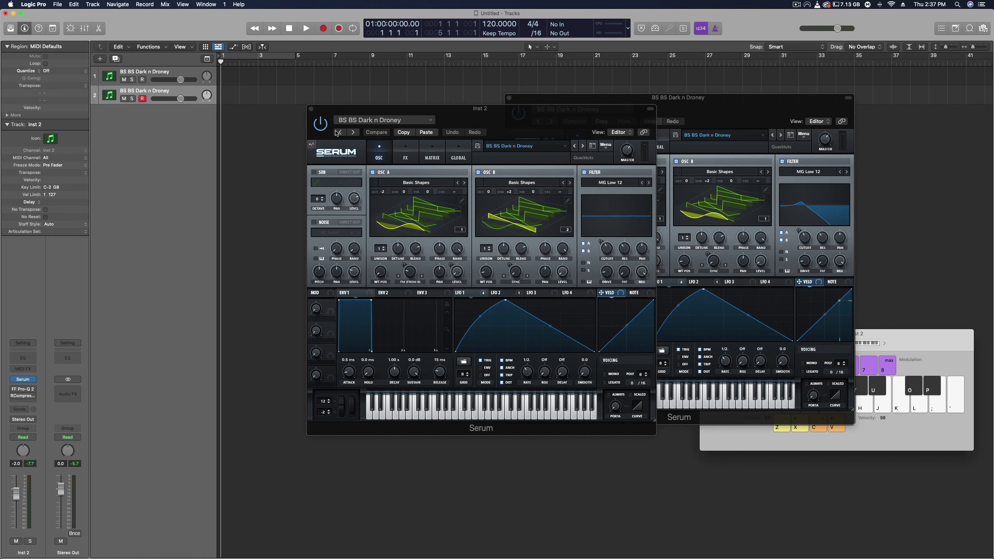
drag(477, 109, 411, 103)
click(541, 138)
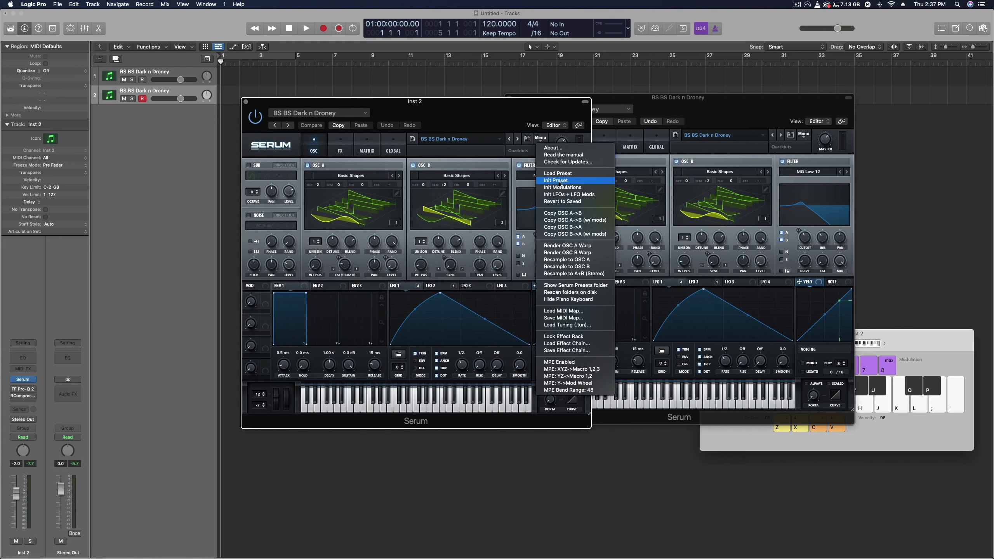
Reset Inst 2's Serum to Init Preset and rearrange the two Serum windows.
click(555, 146)
drag(543, 120, 450, 113)
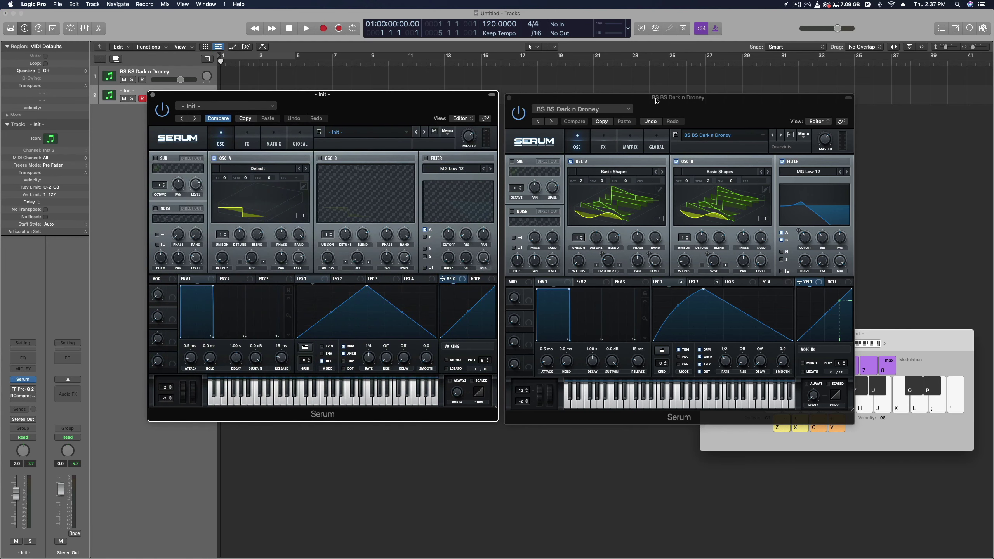
drag(551, 126, 546, 126)
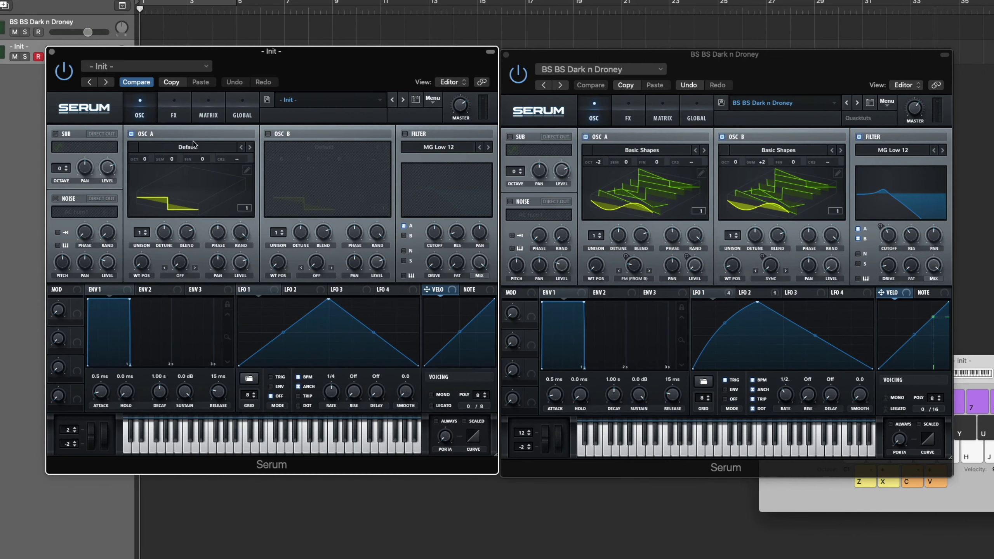
Give OSC A the Basic Shapes wavetable, octave -2, and FM (from B) warp.
click(260, 169)
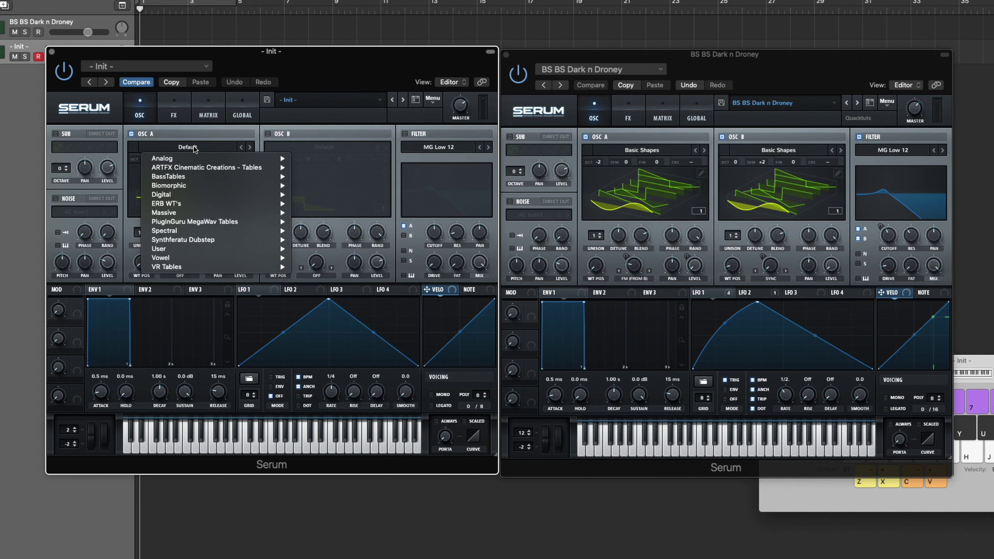
click(320, 187)
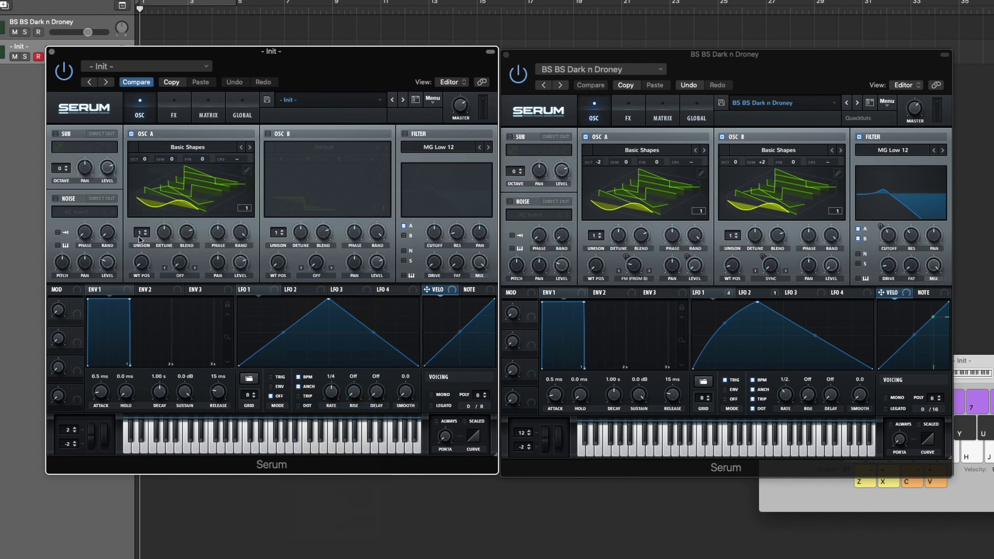
drag(145, 159, 145, 172)
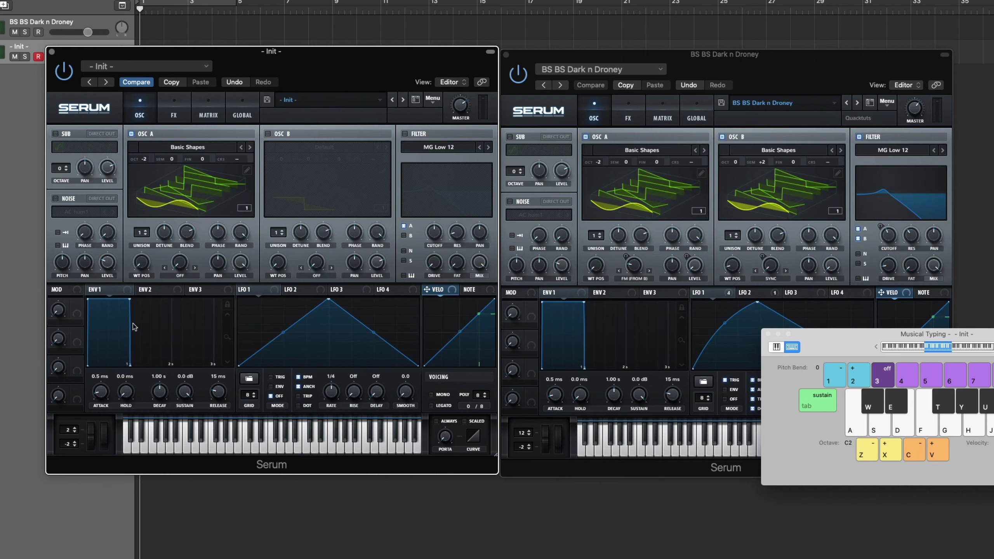
click(190, 274)
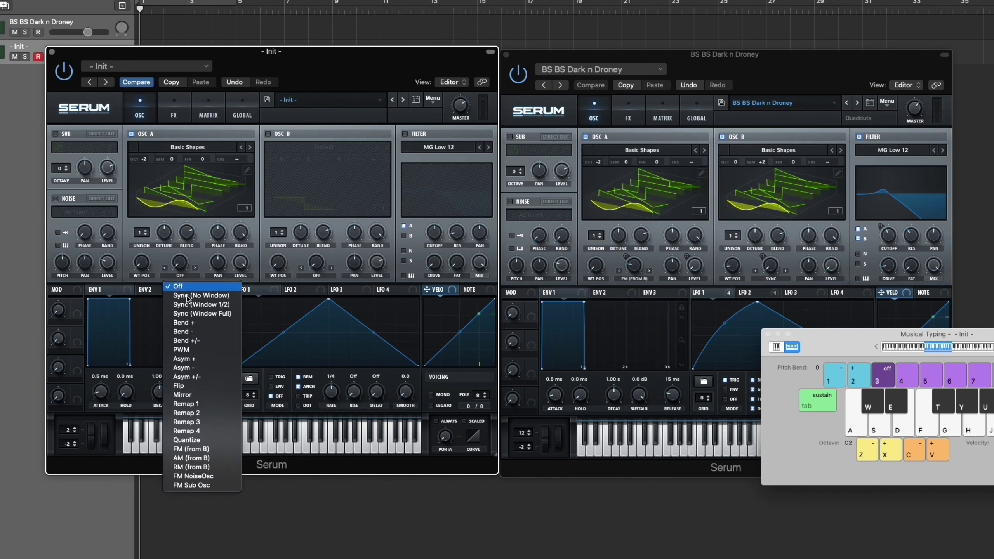
click(213, 451)
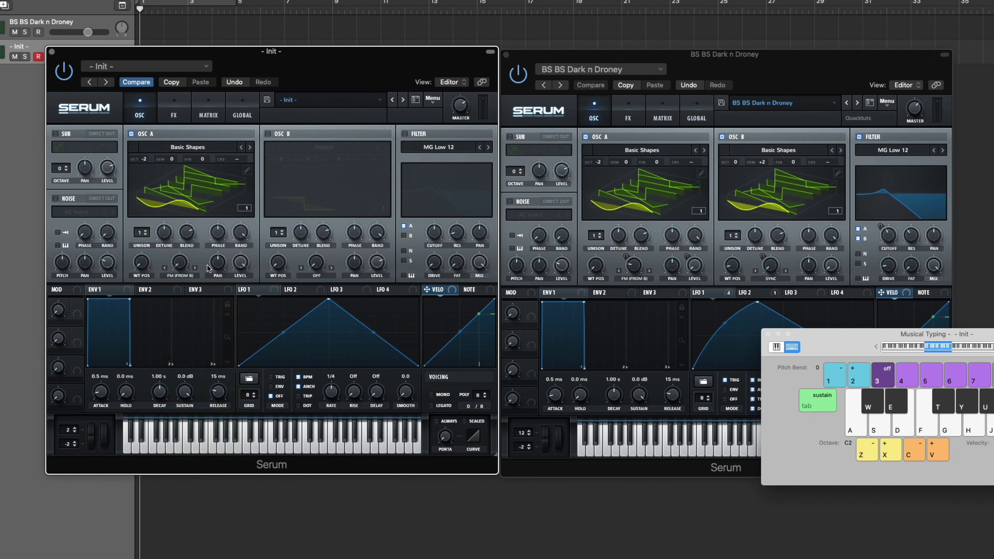
Turn on OSC B with the Basic Shapes wavetable.
click(267, 134)
click(328, 147)
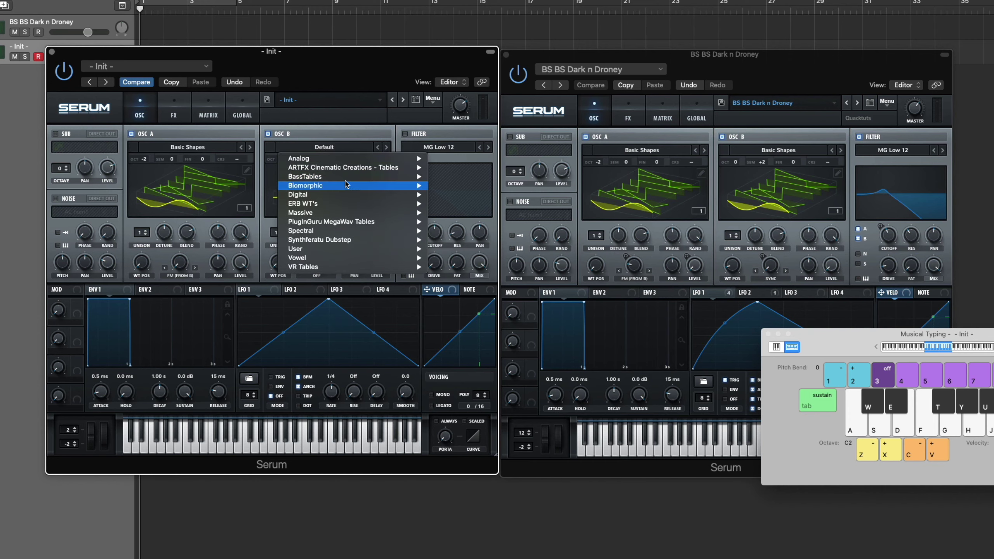
mouse_move(313, 158)
click(450, 204)
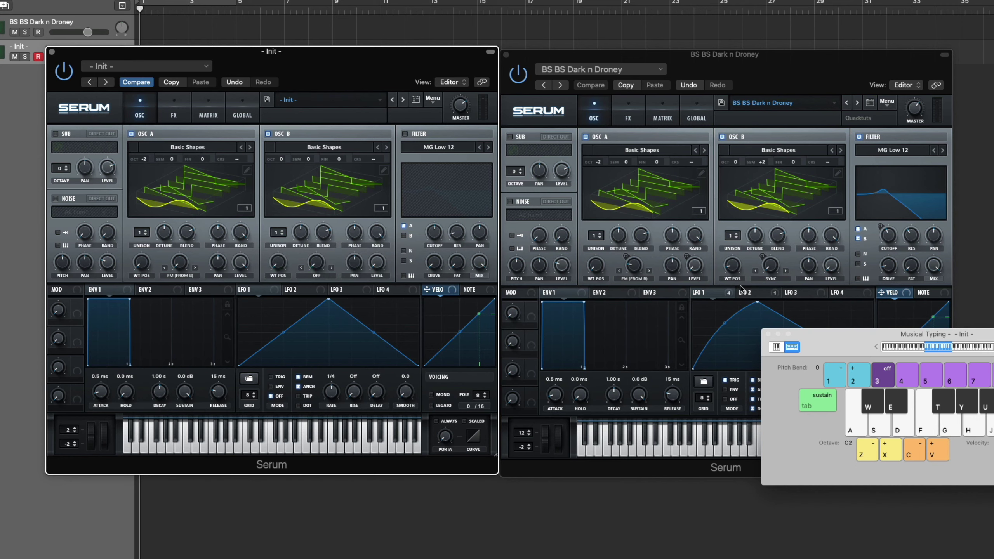
Inspect the reference preset's OSC B warp mode and sync amount.
click(774, 278)
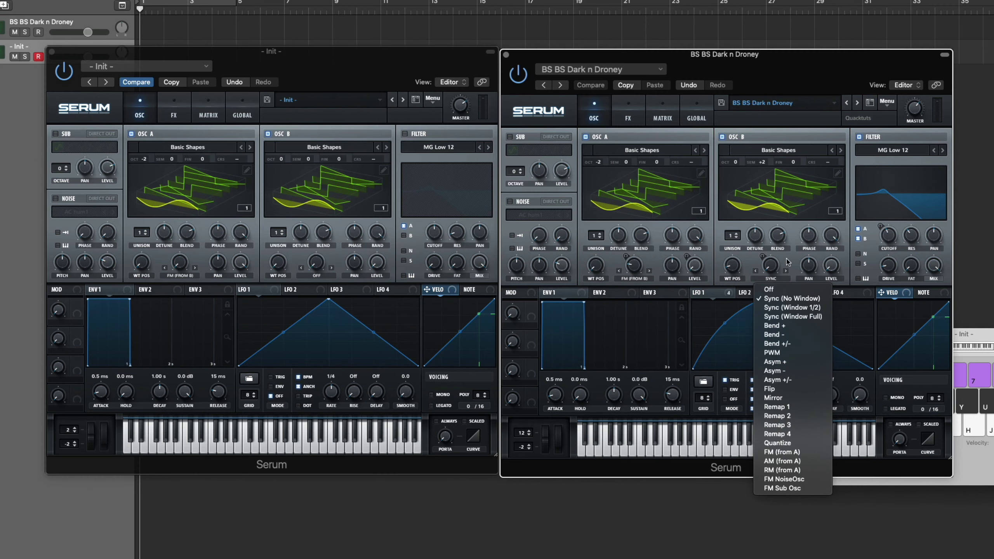
click(770, 267)
drag(770, 267, 766, 309)
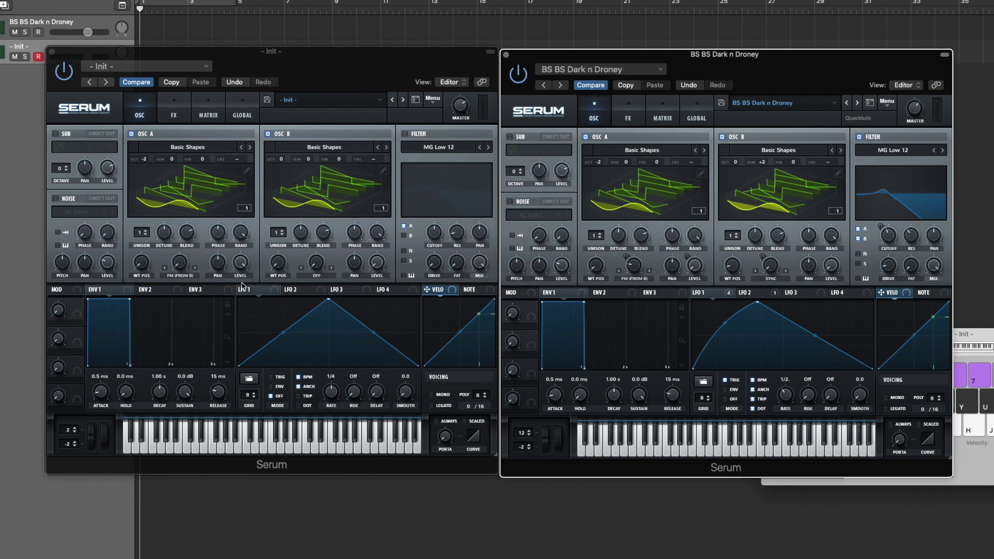
Raise OSC A's FM (from B) warp to about 22%, comparing with the reference.
click(195, 260)
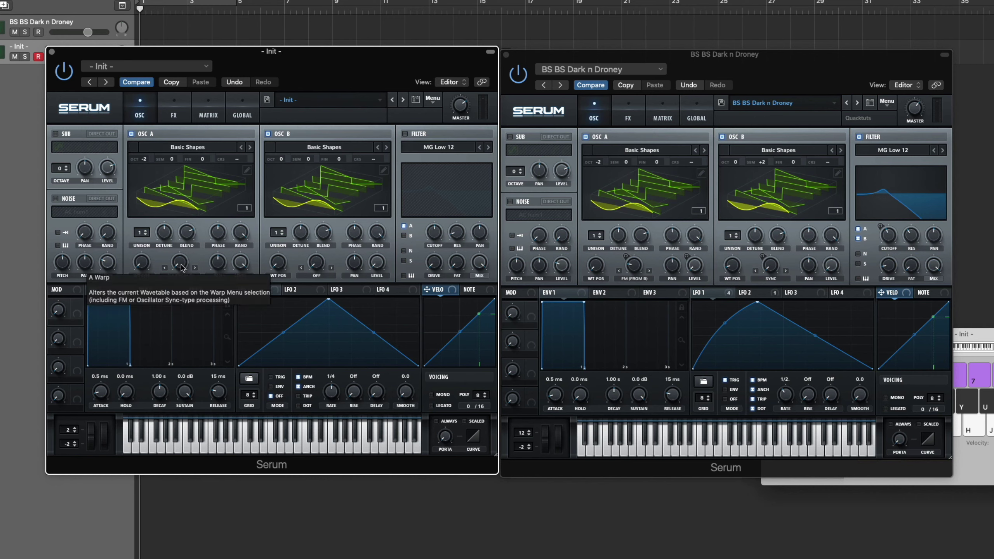
drag(182, 268, 187, 250)
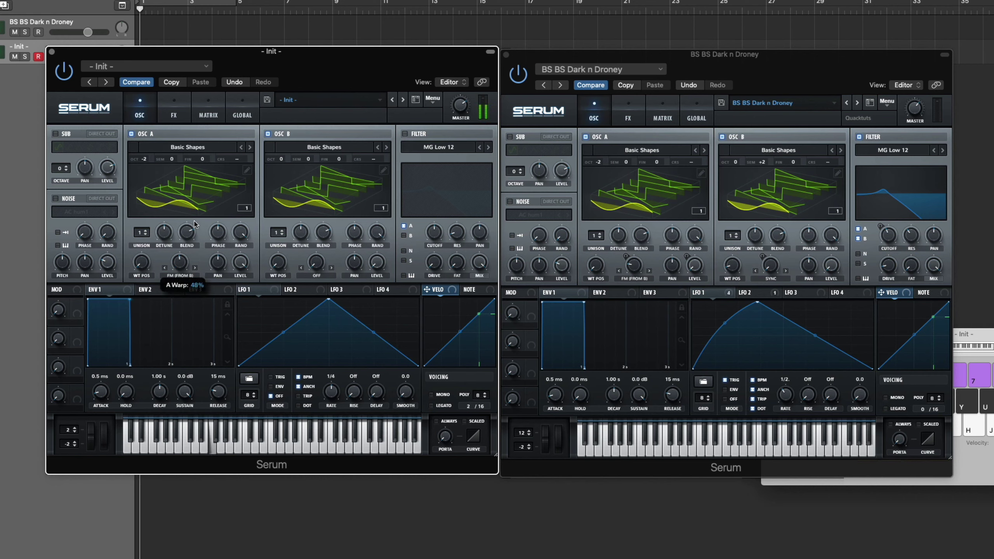
mouse_move(460, 105)
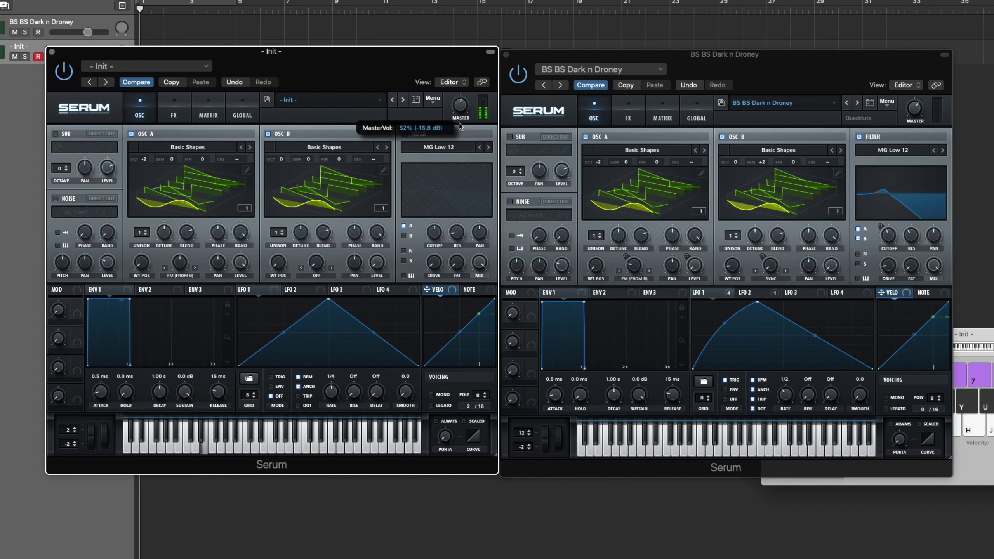
drag(180, 265, 177, 285)
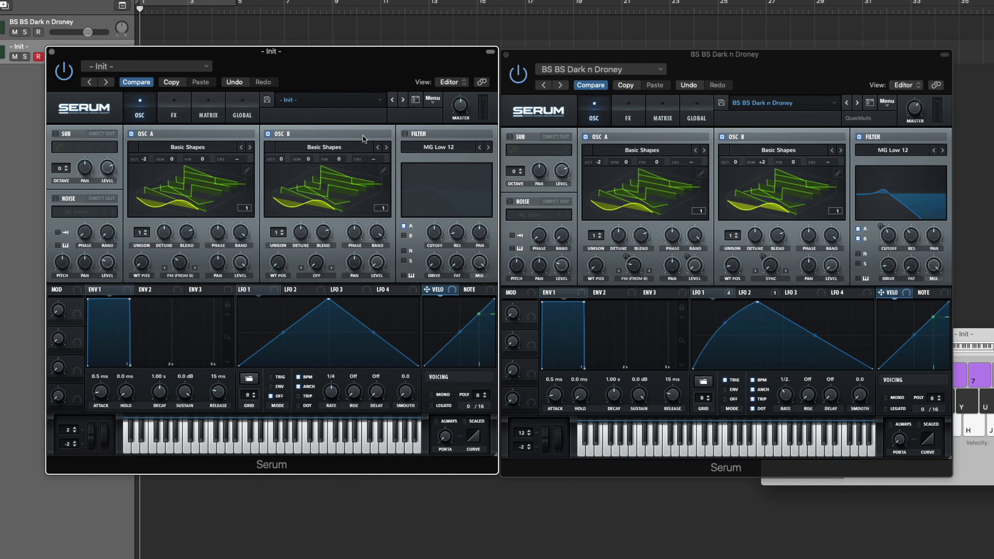
click(637, 270)
click(174, 269)
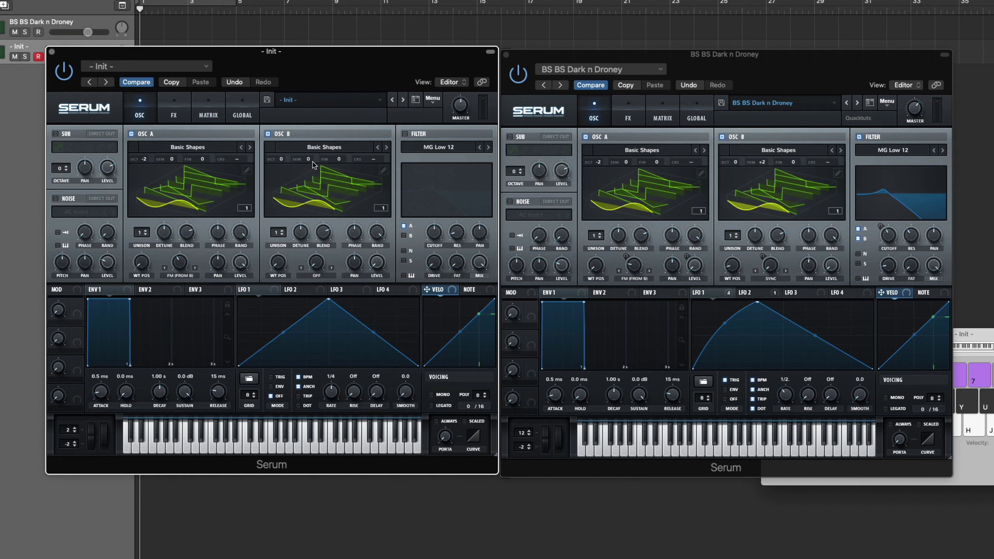
Tune OSC B to +2 semitones while adjusting OSC A's FM warp amount.
drag(309, 159, 311, 151)
right_click(181, 263)
click(188, 248)
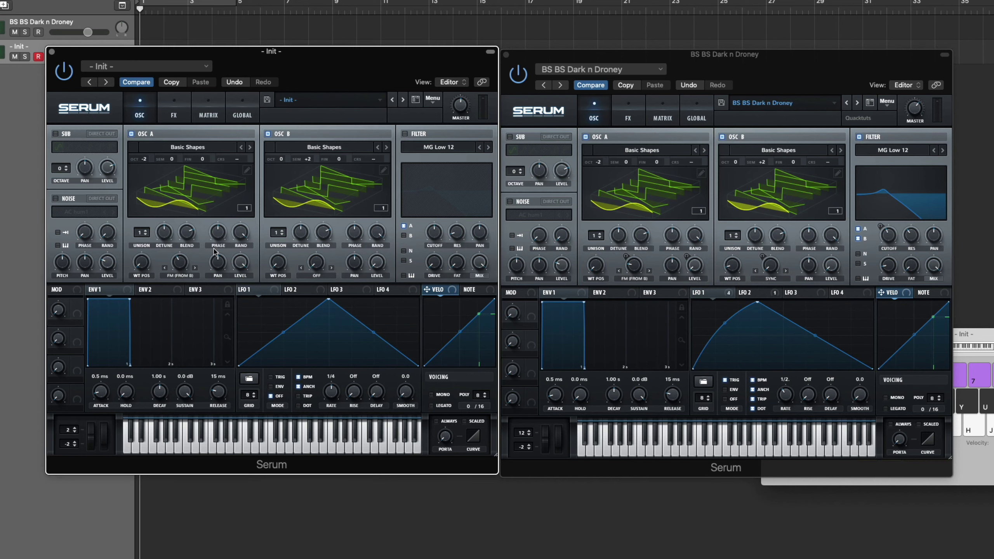
mouse_move(182, 264)
mouse_down()
mouse_move(187, 245)
mouse_move(180, 263)
mouse_up()
drag(311, 161, 312, 164)
drag(184, 271, 191, 247)
drag(181, 267, 181, 281)
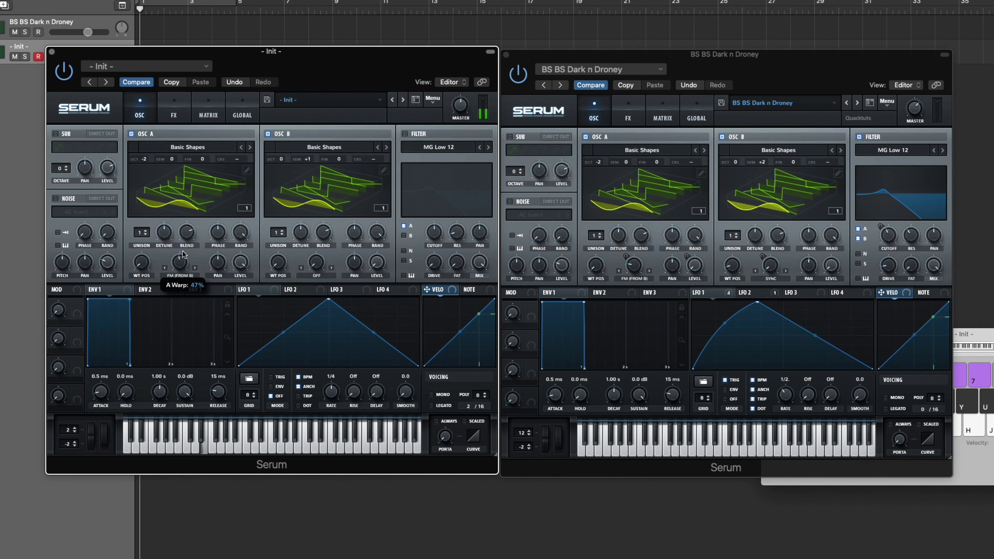
drag(312, 161, 311, 157)
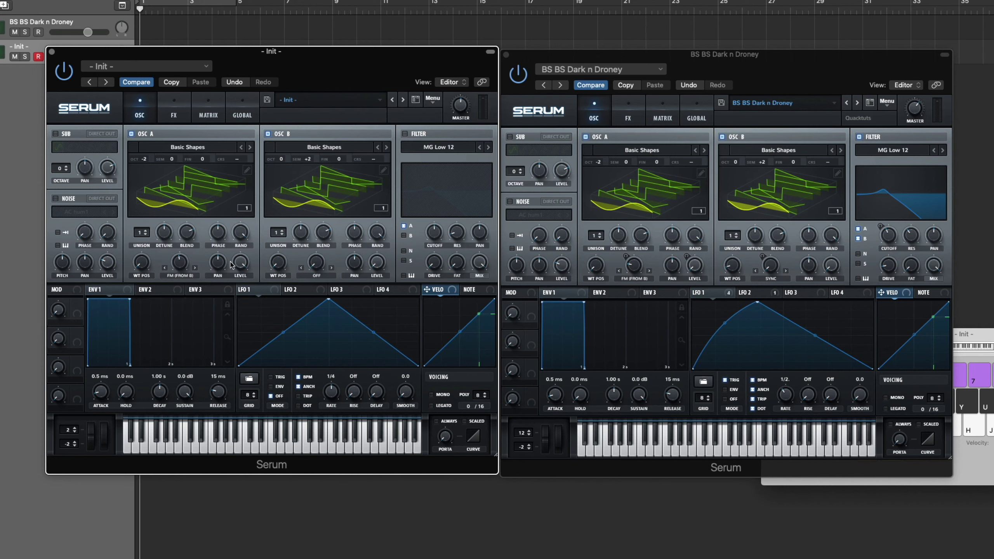
Set OSC A's FM warp to about 19% to match the reference, and audition.
click(631, 266)
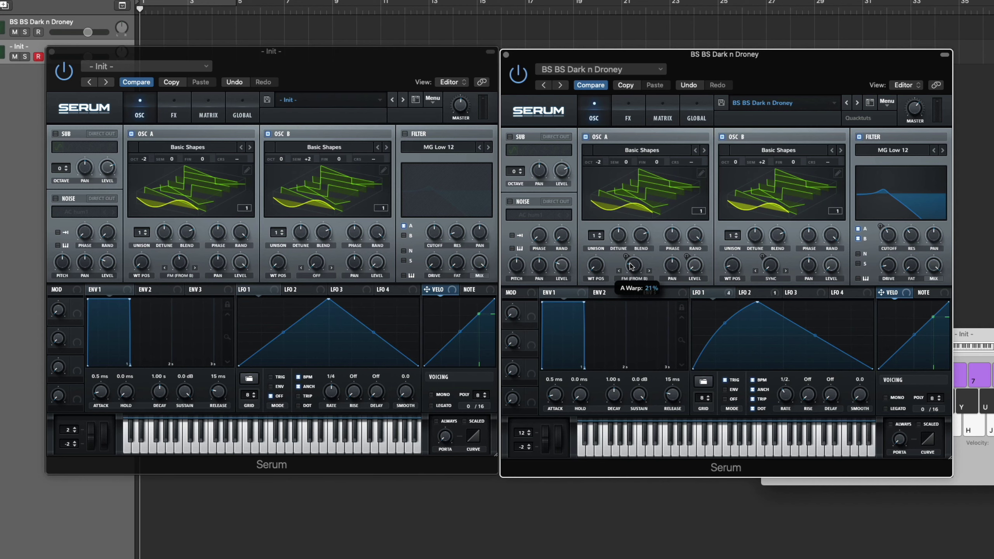
drag(181, 266, 177, 291)
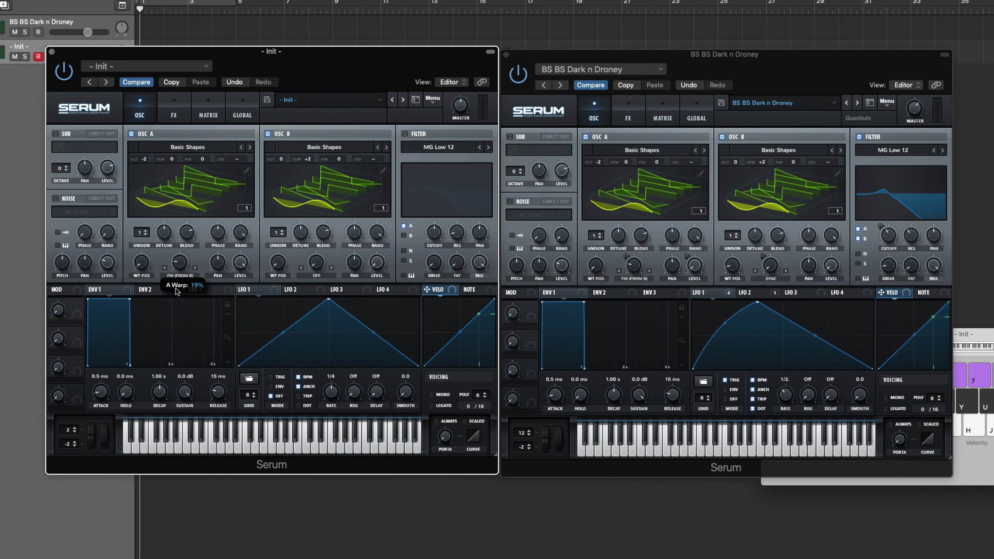
key(a)
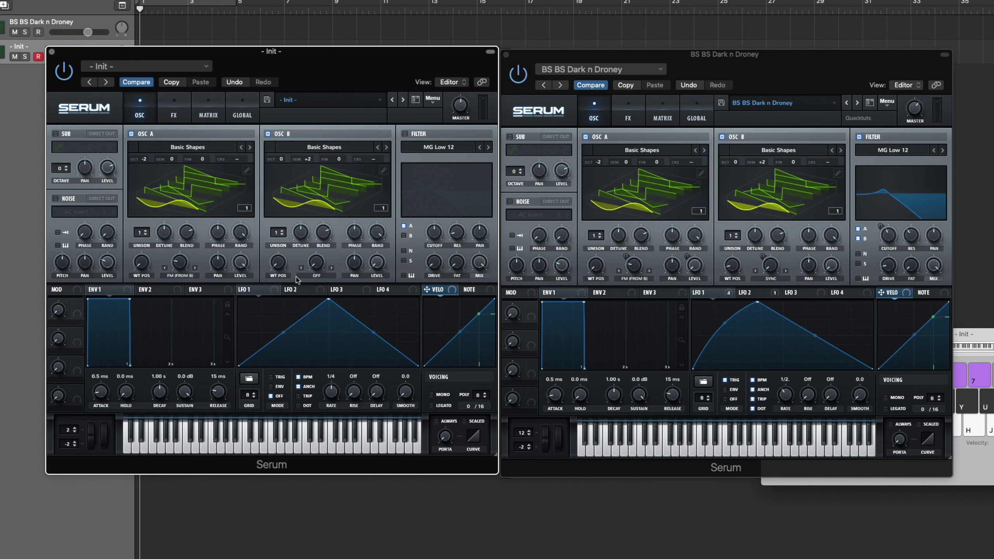
key(a)
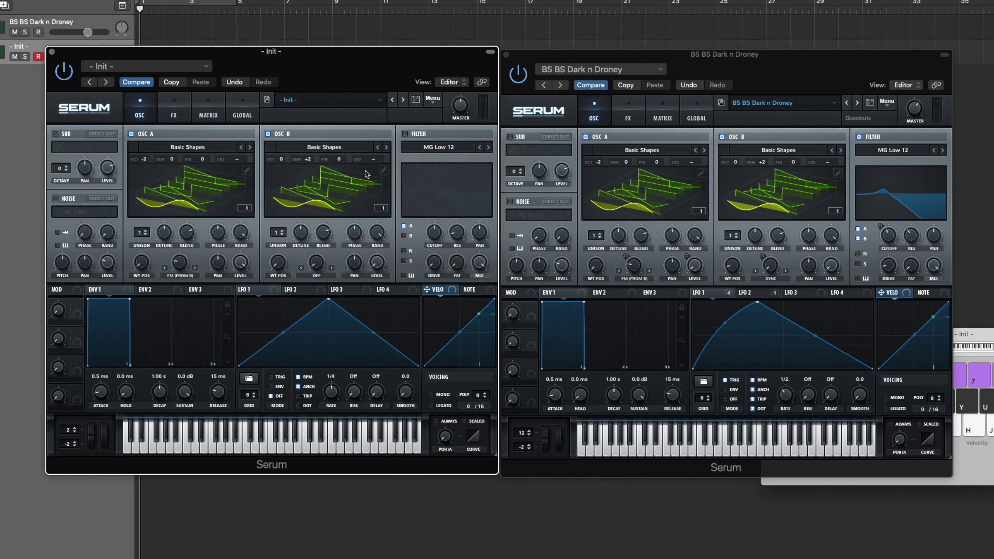
Enable the MG Low 12 filter with 36% resonance.
click(404, 134)
click(438, 146)
mouse_move(434, 158)
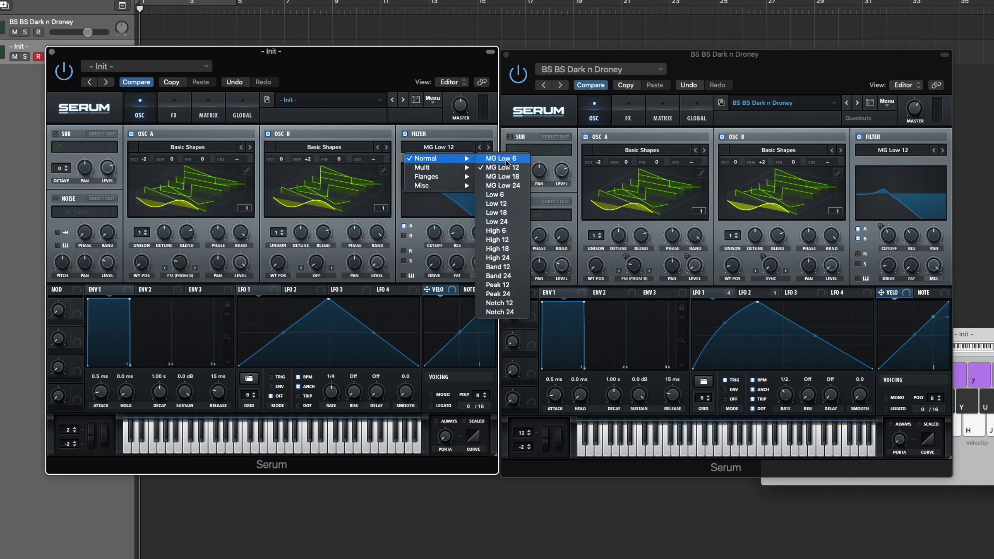
click(502, 167)
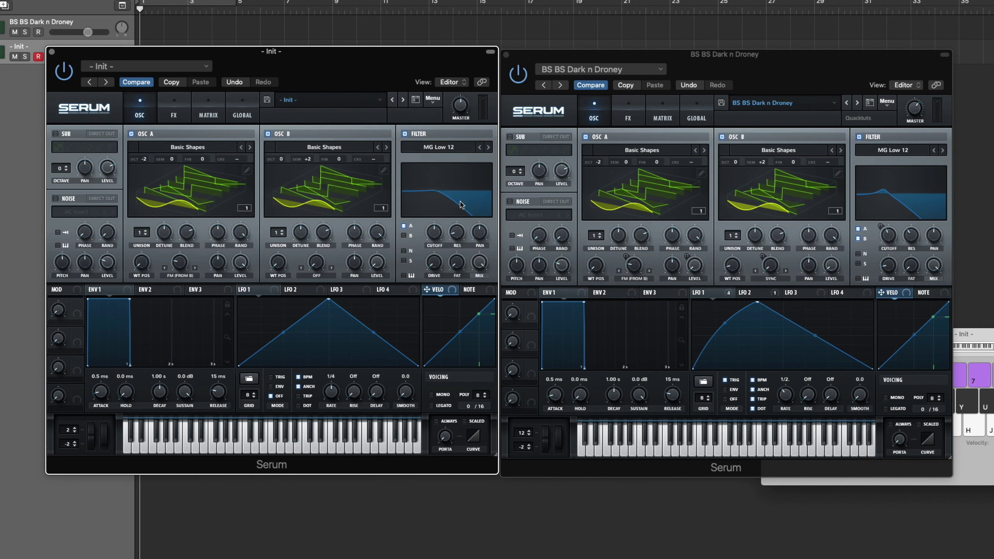
drag(459, 202, 468, 213)
Set the filter cutoff to 220 Hz, drive to 12% and fat to 19%.
click(890, 237)
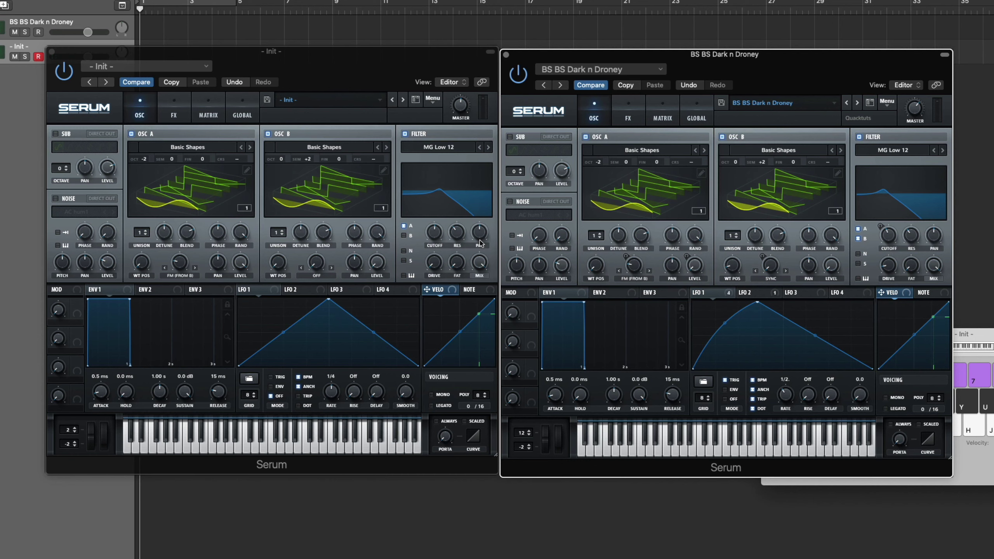
click(437, 238)
drag(436, 236, 434, 240)
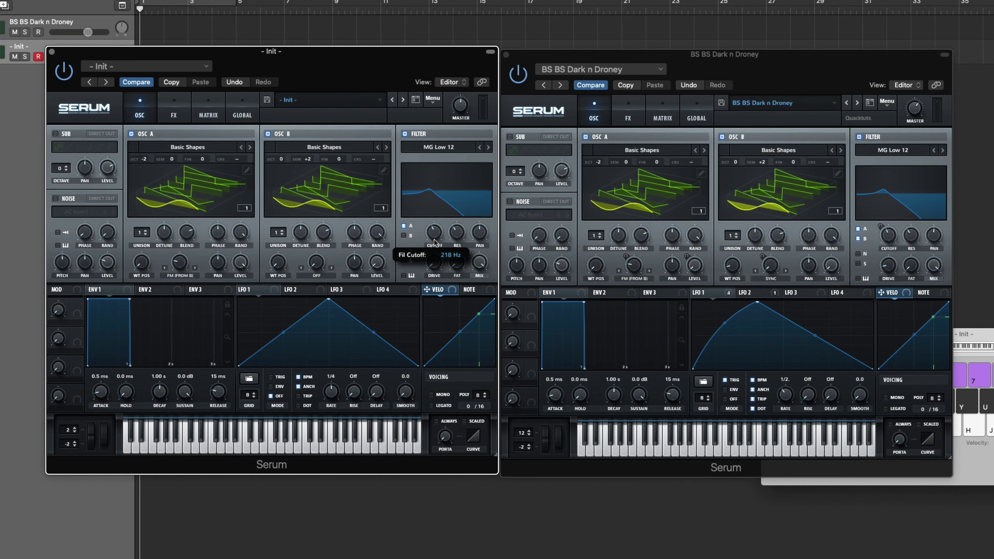
double_click(435, 241)
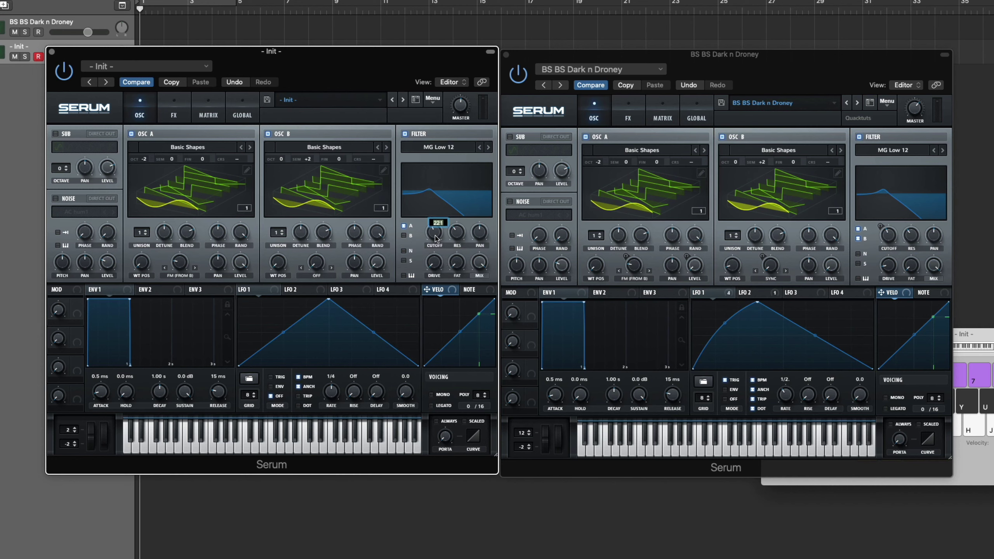
text(2)
key(Return)
drag(444, 269, 443, 255)
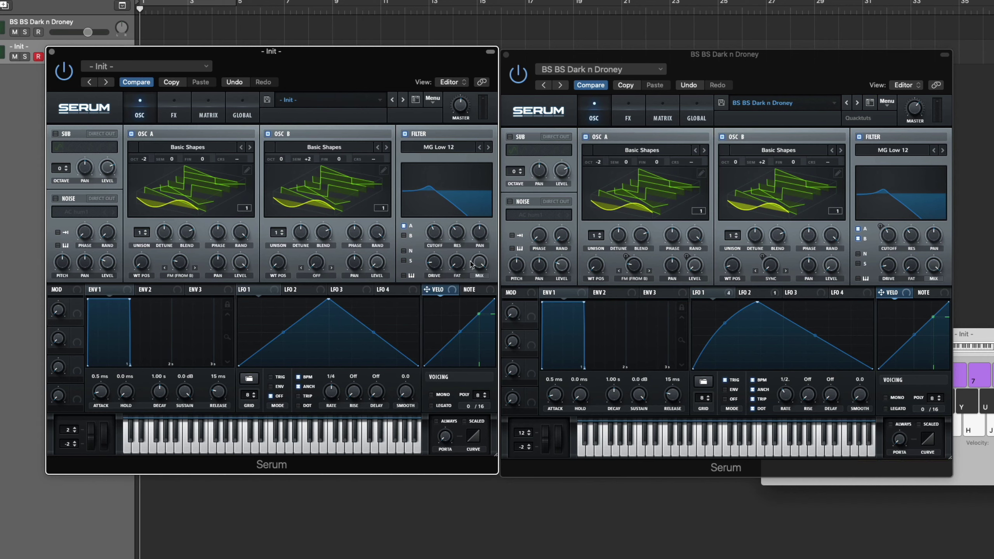
drag(459, 263, 448, 314)
Move LFO 1's peak earlier, curve its rise, set TRIG mode, TRIP, DOT and rate 1/2.
drag(330, 301, 304, 300)
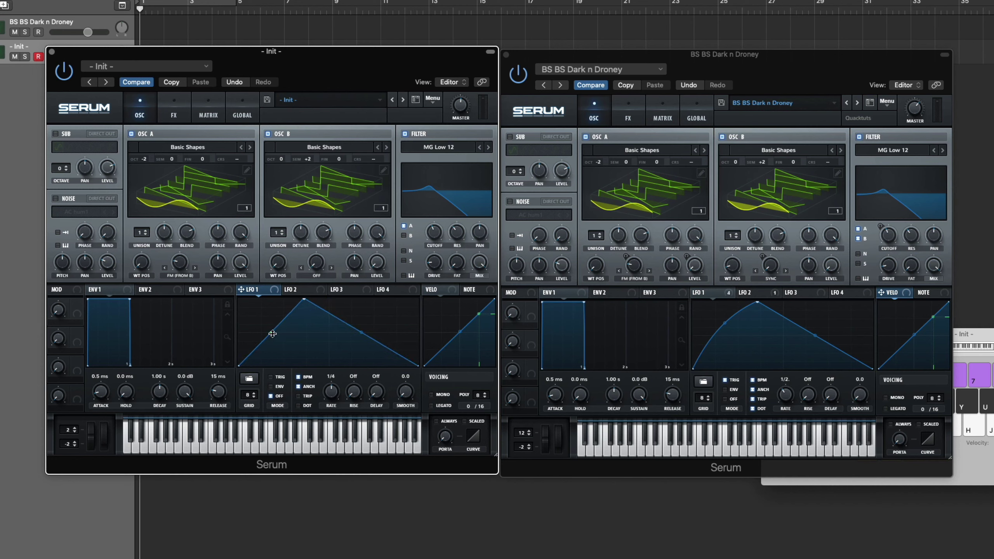
drag(271, 332, 270, 324)
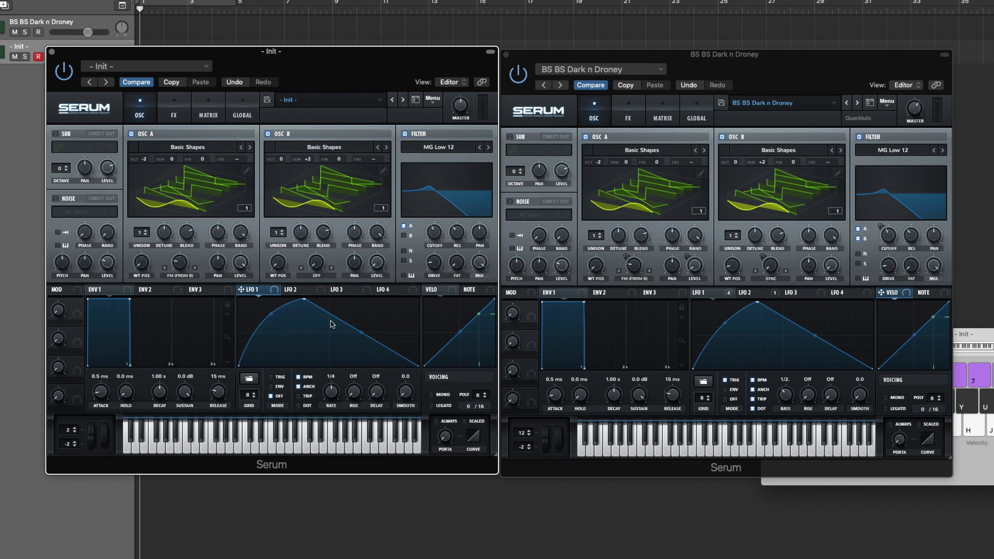
click(270, 376)
click(308, 398)
click(306, 406)
drag(341, 394, 333, 406)
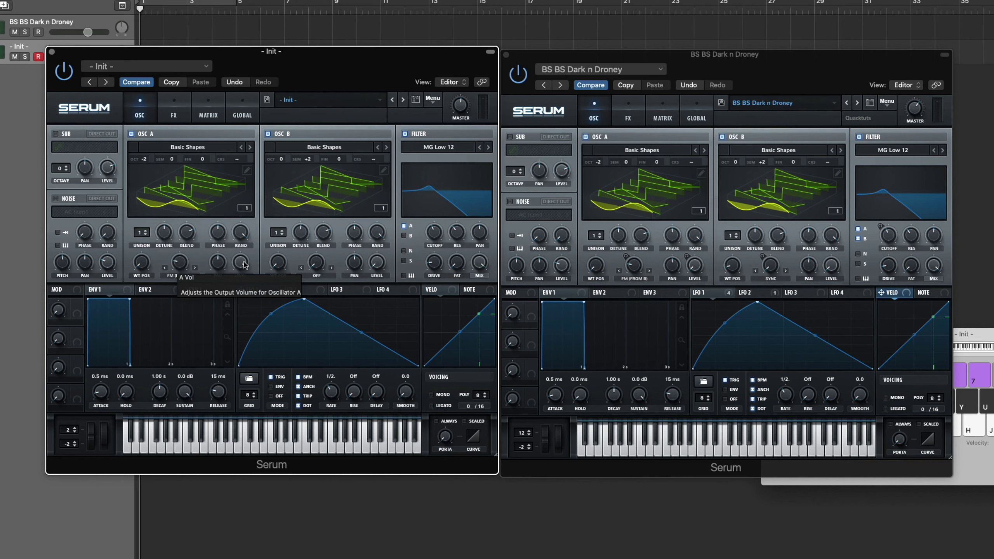
Set OSC A level to 0% and modulate it with LFO 1, auditioning a few notes.
drag(243, 265, 226, 484)
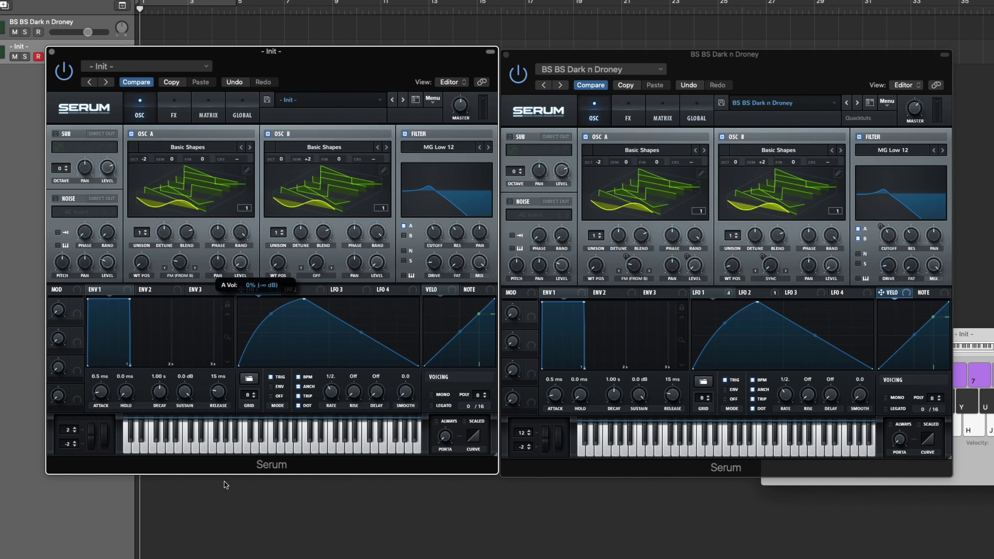
drag(250, 288, 239, 262)
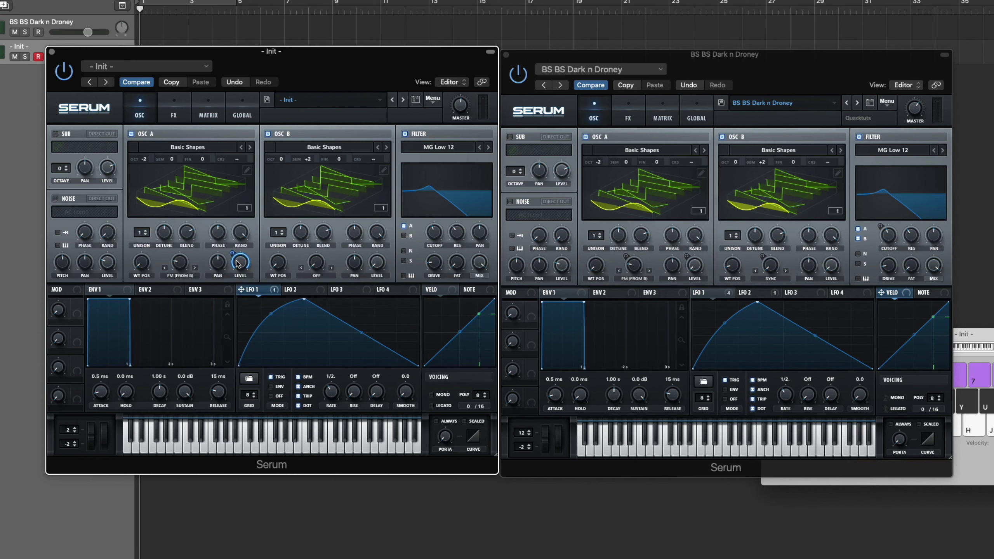
key(f)
key(s)
key(f)
Route LFO 1 to OSC A's FM (from B) warp at amount 24, matching the reference.
click(721, 294)
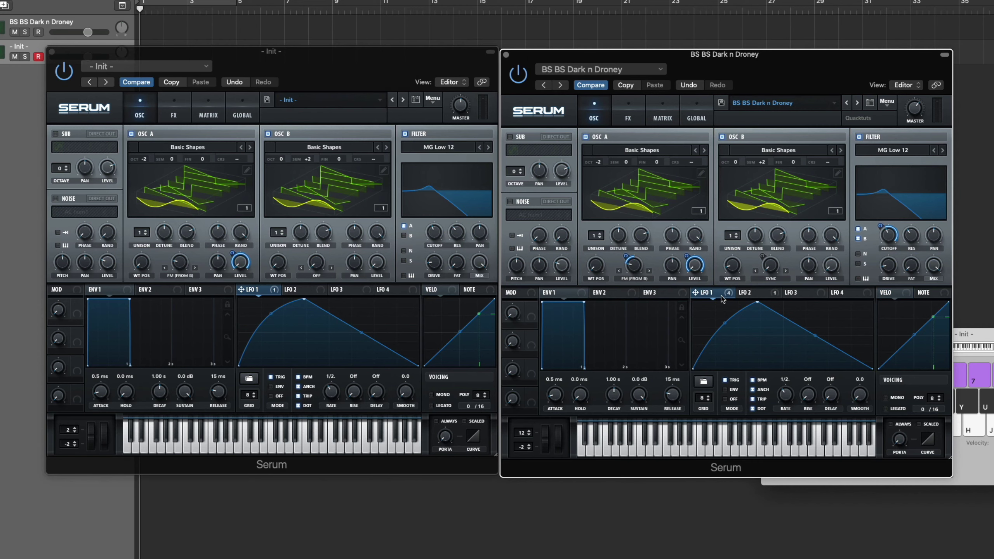
click(258, 292)
click(626, 257)
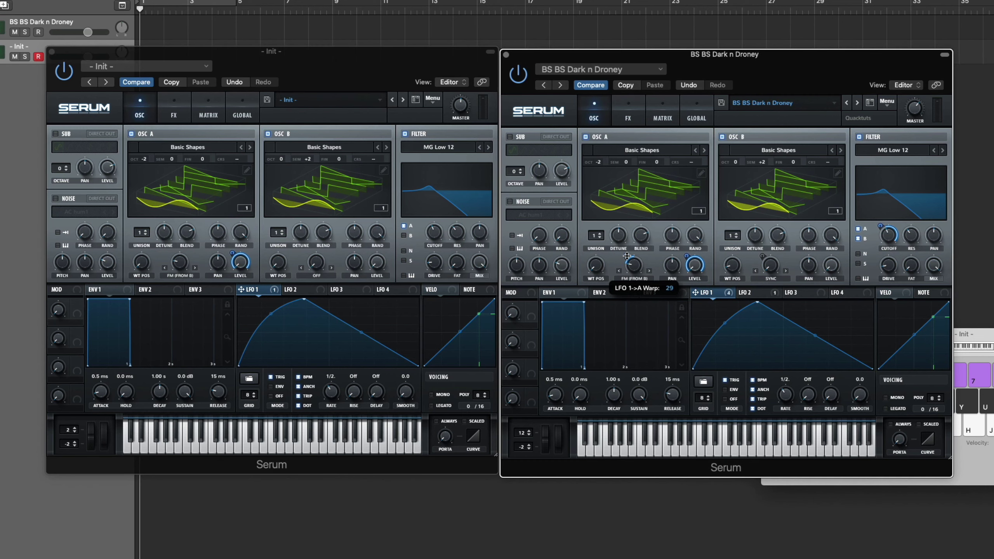
drag(264, 292, 170, 279)
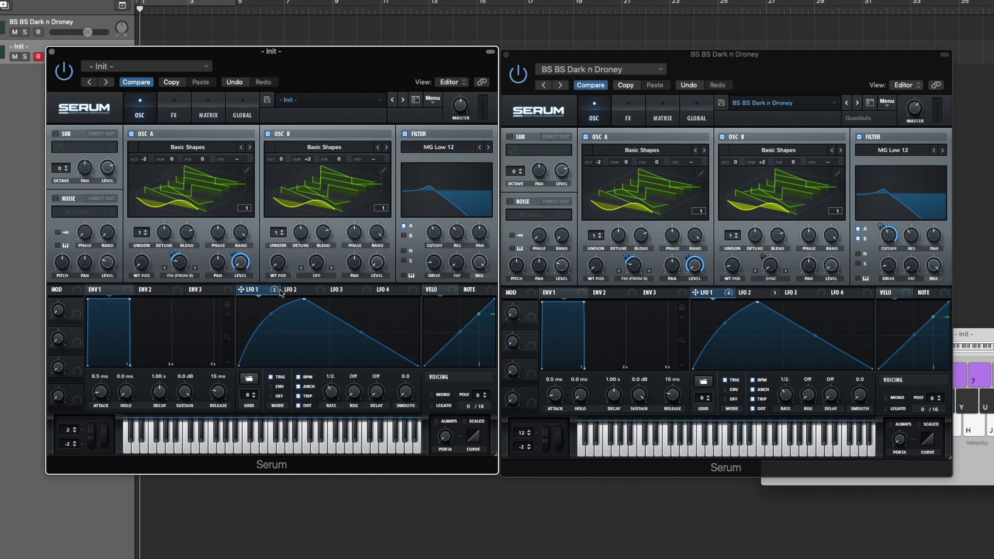
Route LFO 1 to the filter cutoff at amount 60, checked against the reference.
drag(281, 292, 435, 233)
click(887, 231)
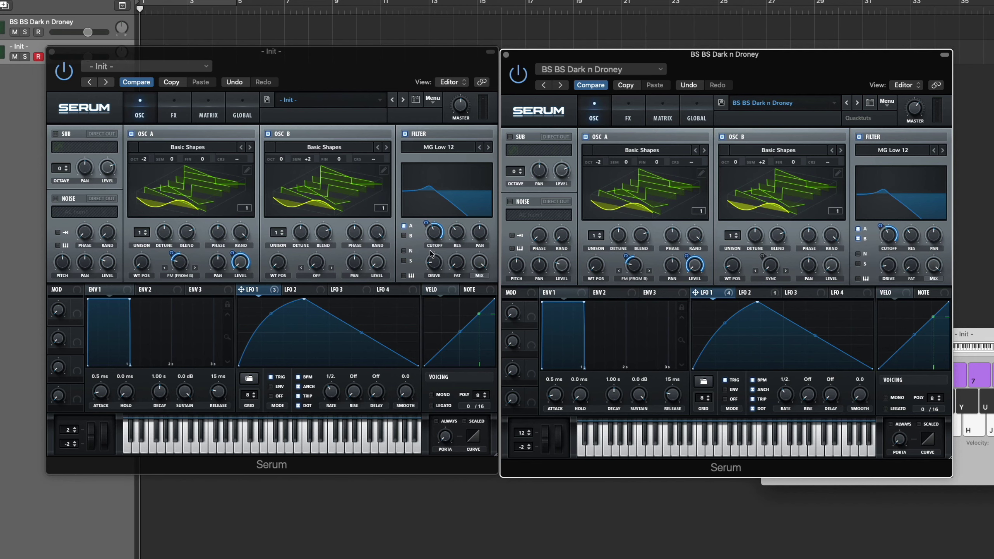
click(426, 227)
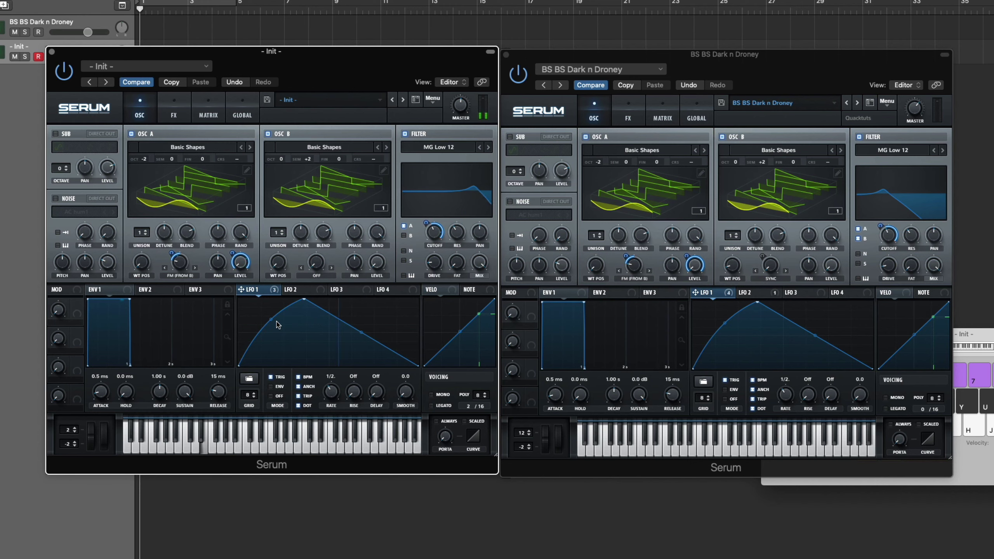
Show the FX page in both Serum windows and swap record-arm between the reference and Init tracks.
click(173, 113)
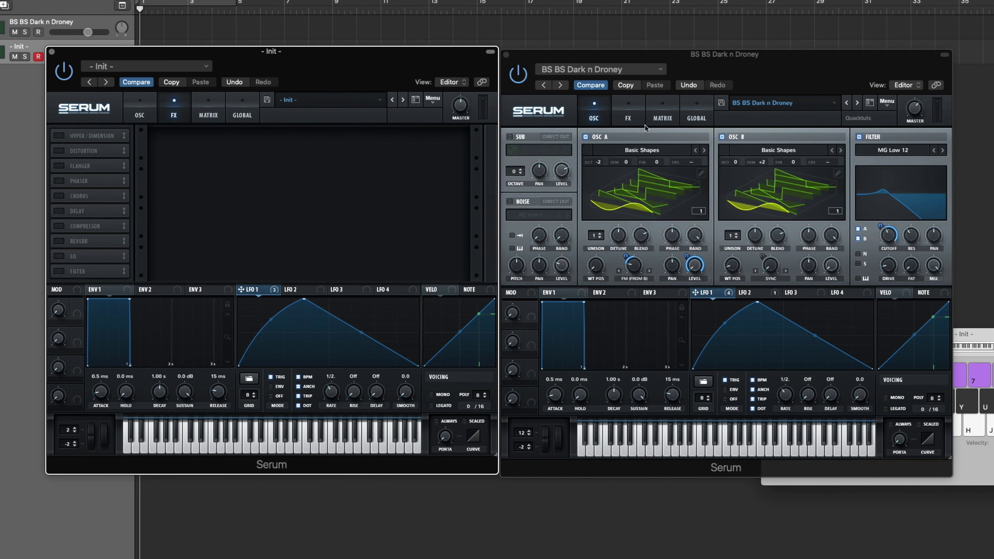
click(631, 117)
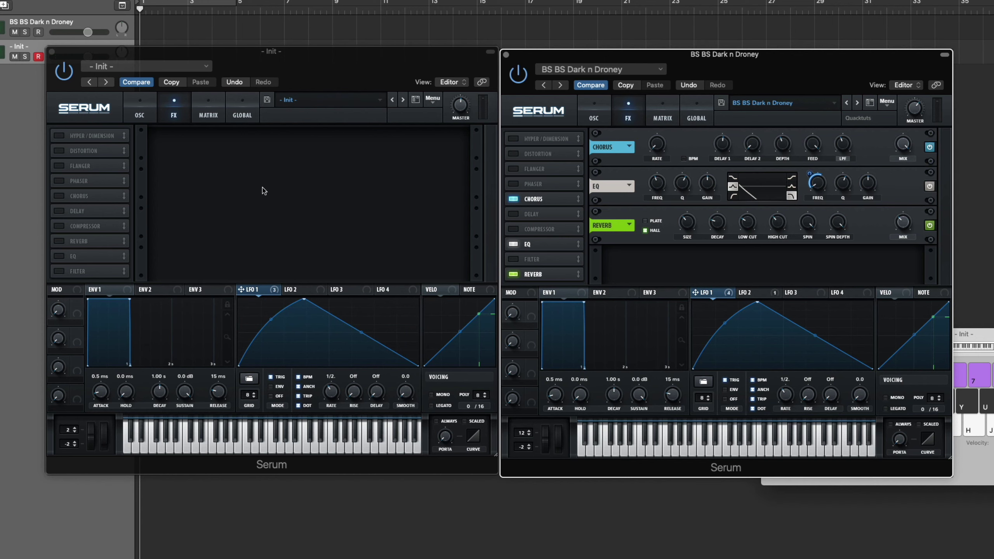
click(58, 26)
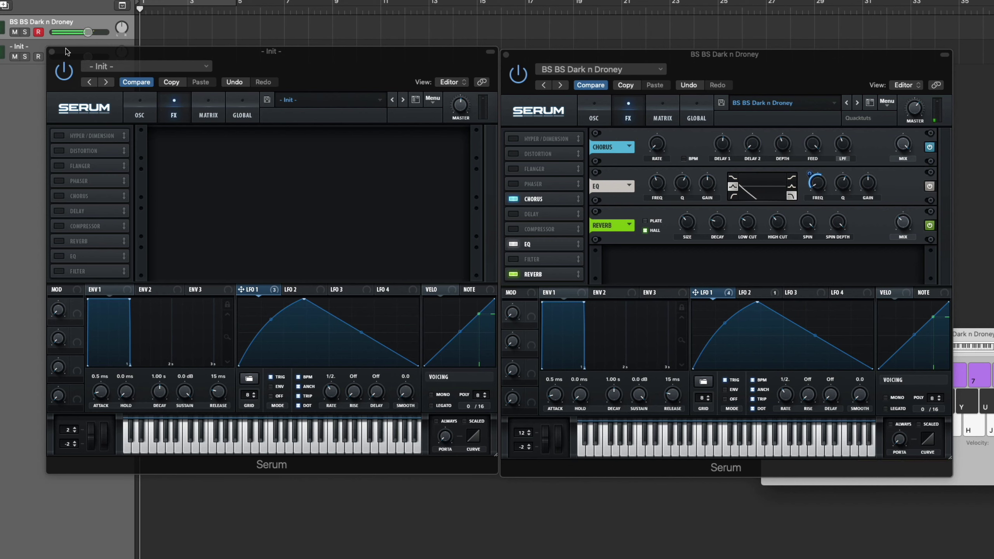
click(40, 43)
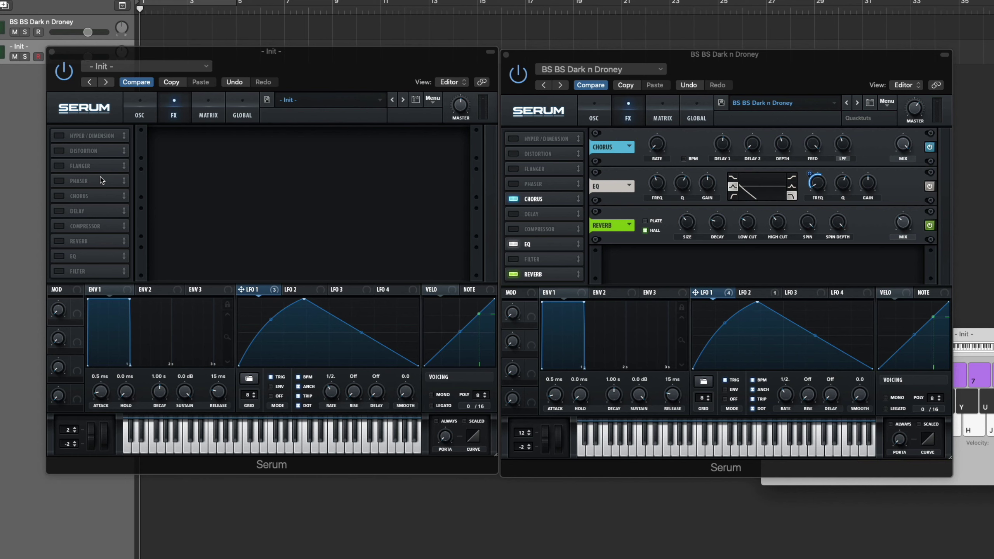
click(64, 196)
Enable Chorus in the Init patch, lower its rate and set its low-pass cutoff to 593 Hz.
click(61, 196)
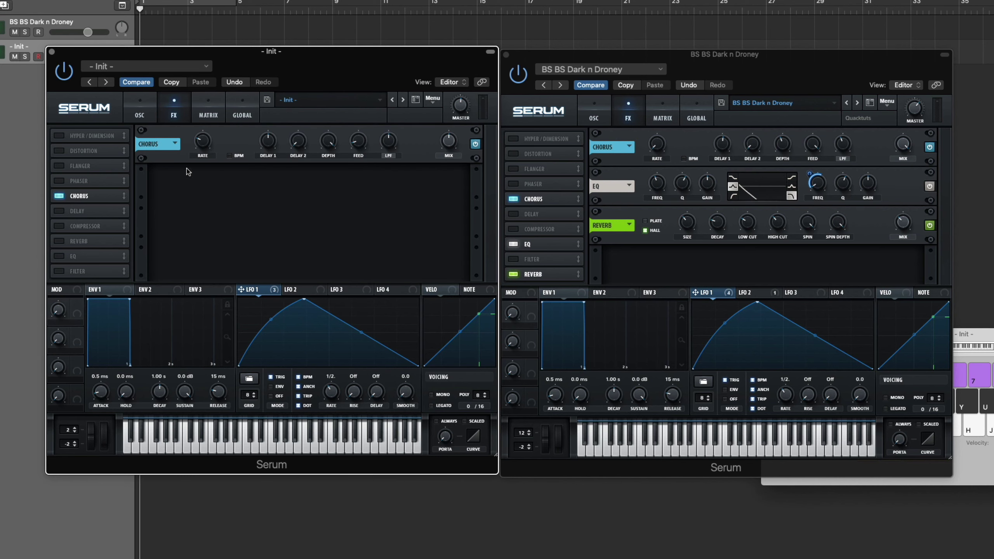
drag(205, 133, 213, 219)
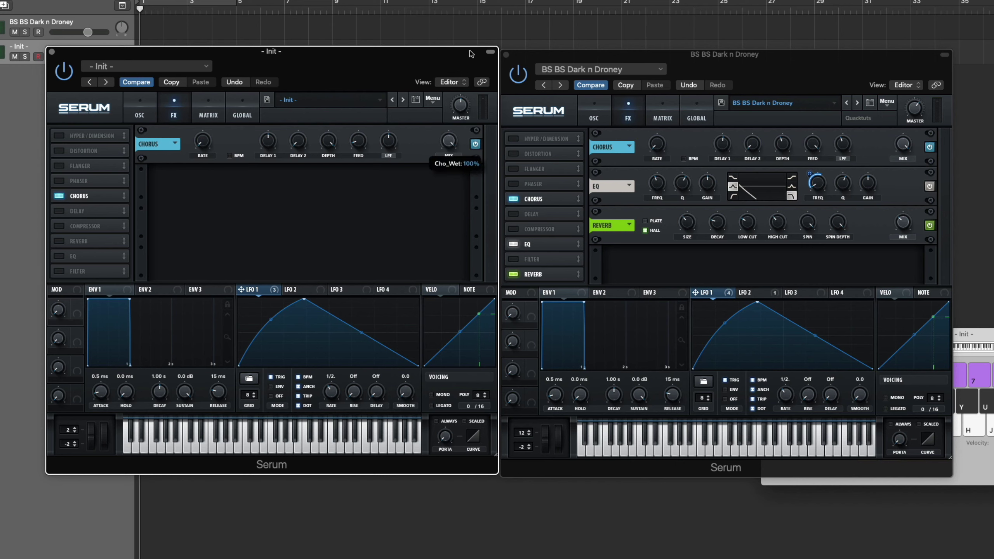
mouse_move(390, 141)
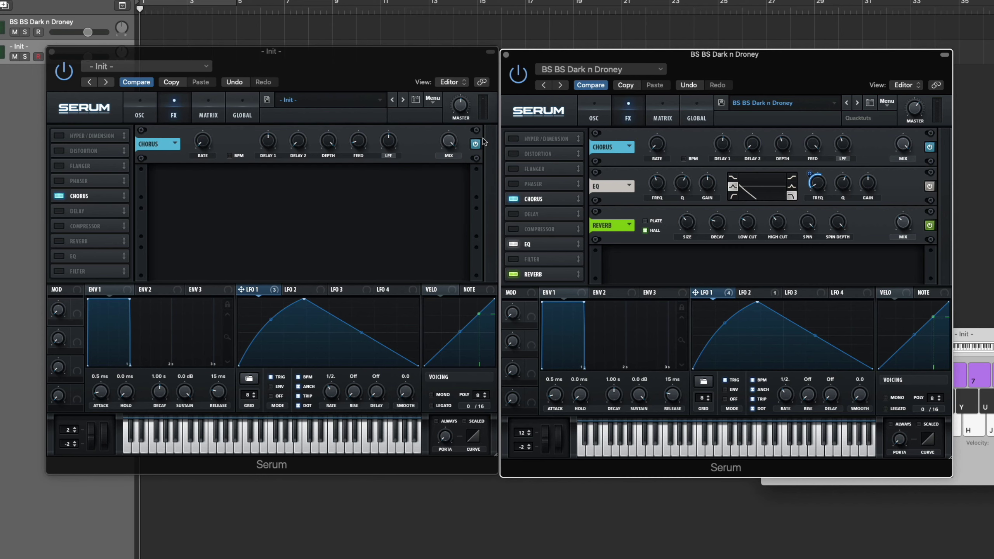
drag(389, 146, 389, 149)
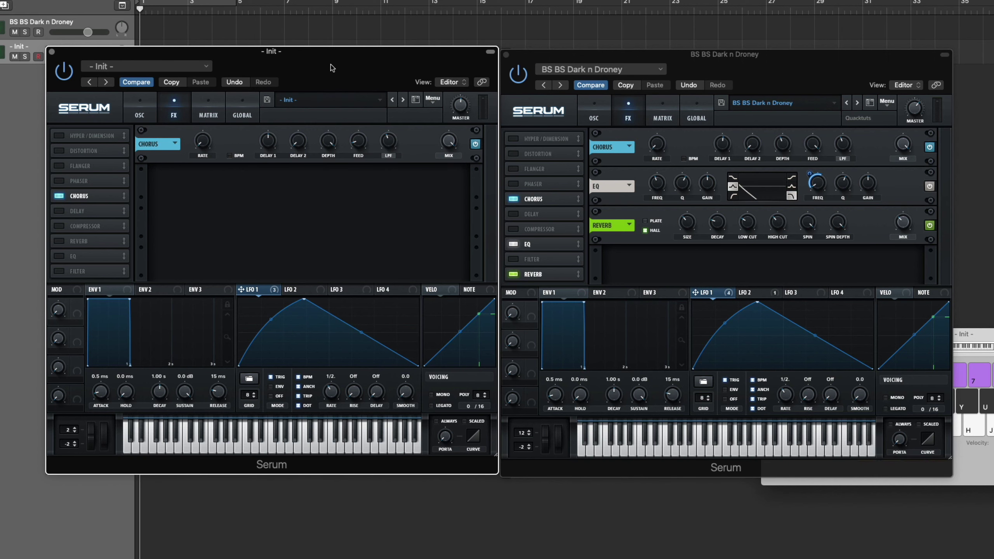
drag(332, 68, 364, 72)
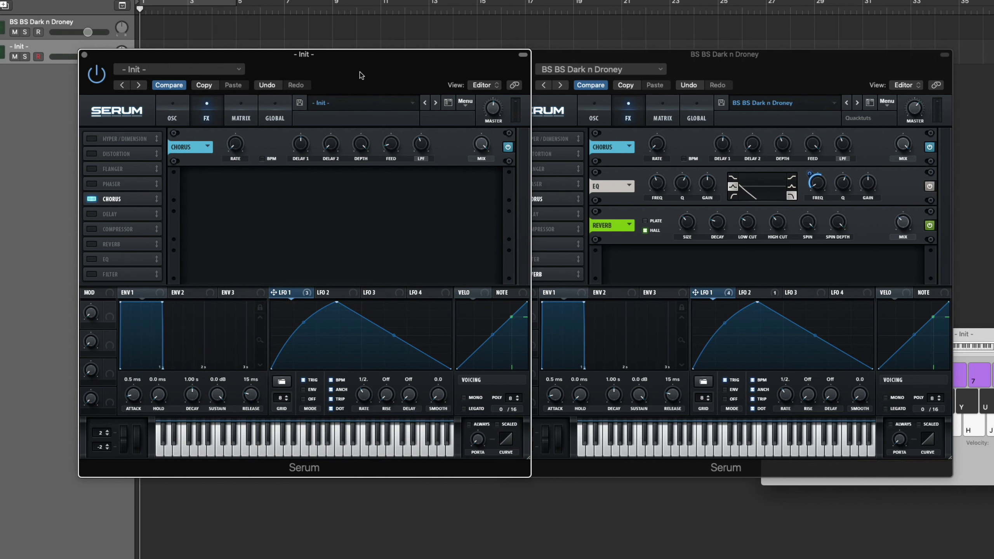
key(g)
key(g)
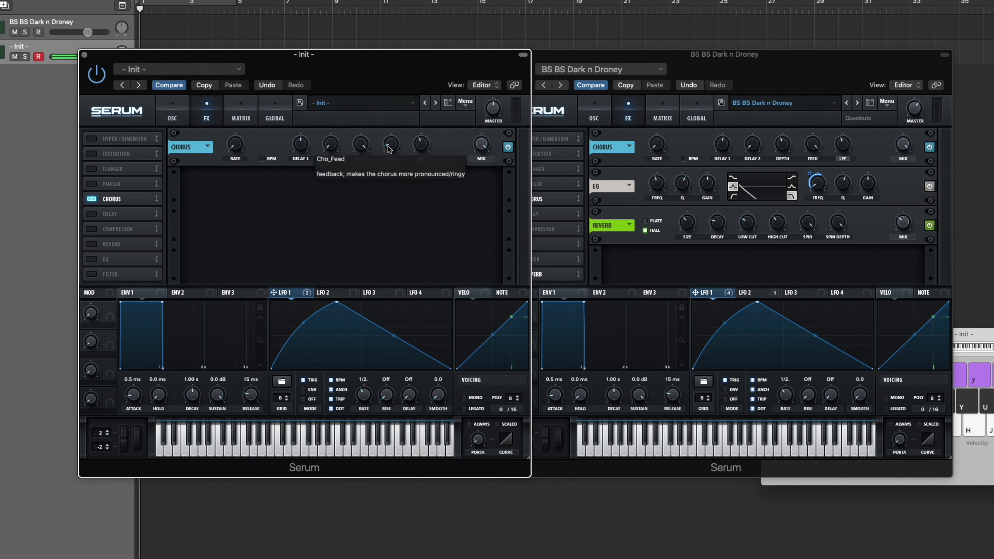
Check the reference chorus, then raise the Init chorus feedback to 82% and audition notes.
click(841, 145)
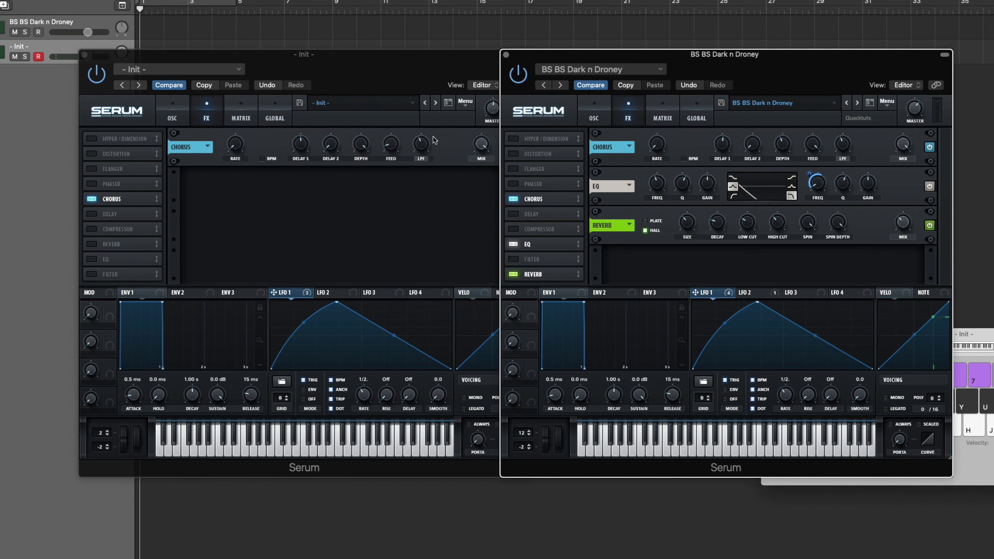
click(390, 141)
key(g)
drag(404, 86, 409, 61)
key(g)
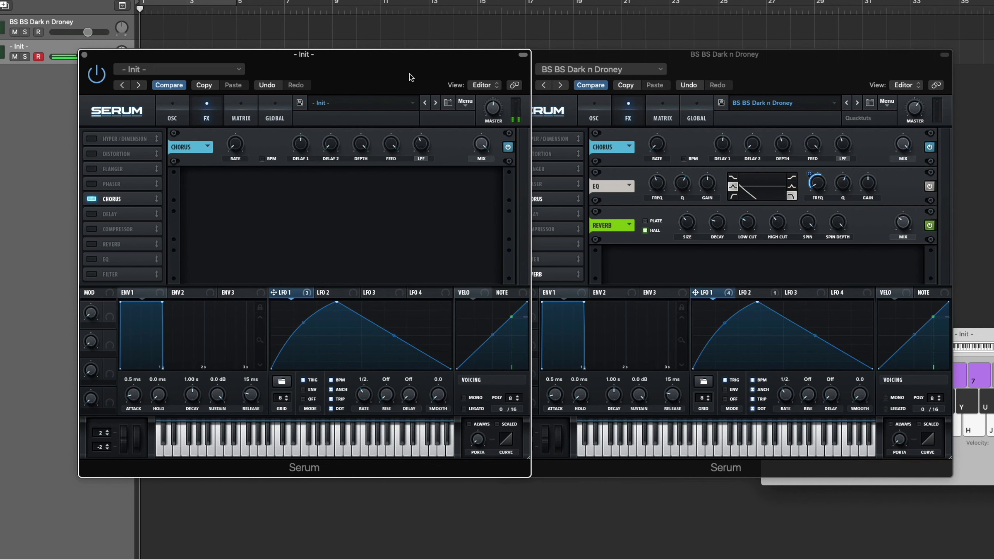
key(g)
key(j)
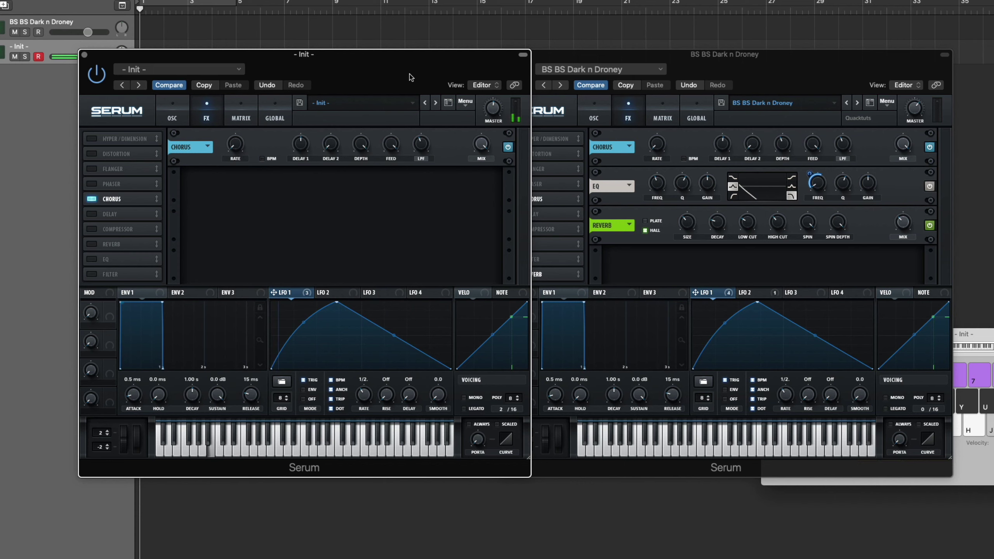
Lower the Init chorus depth from 26 ms to about 4.8 ms, matching the reference's 4.7 ms, then audition.
click(364, 146)
drag(364, 147, 361, 146)
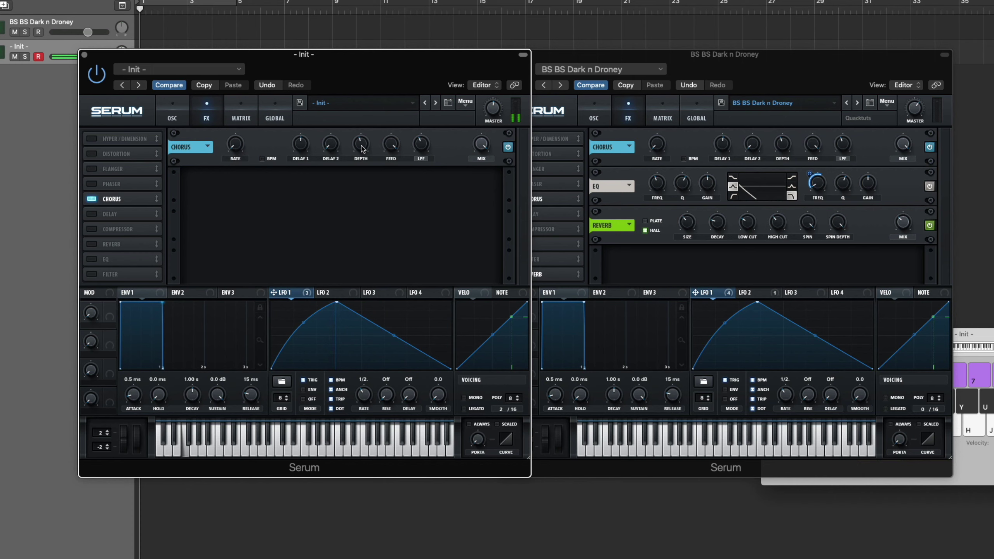
click(363, 147)
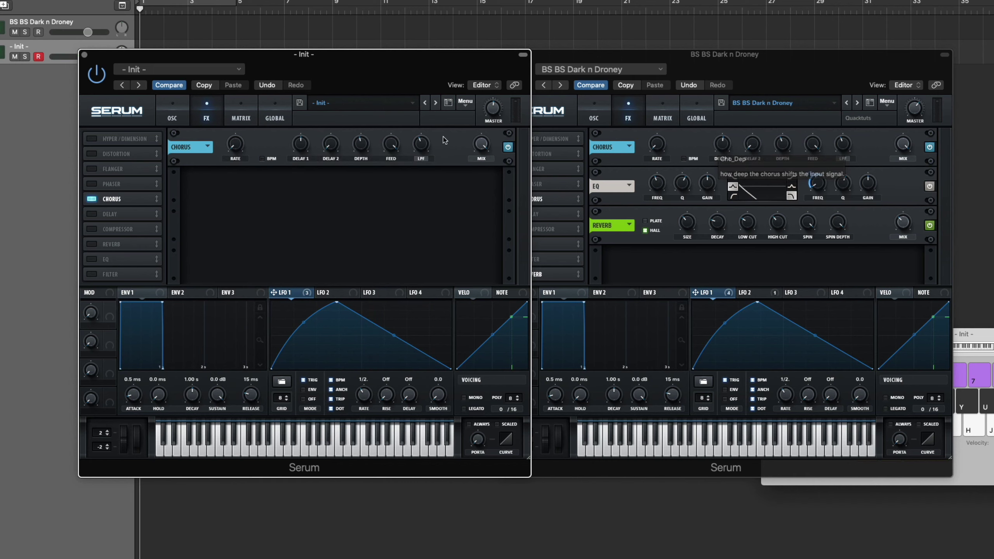
click(360, 150)
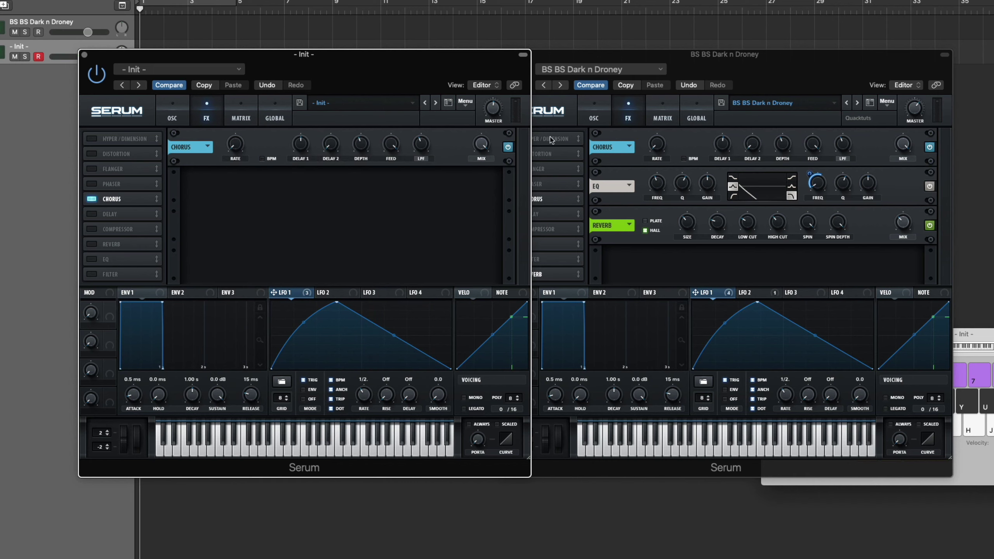
click(782, 149)
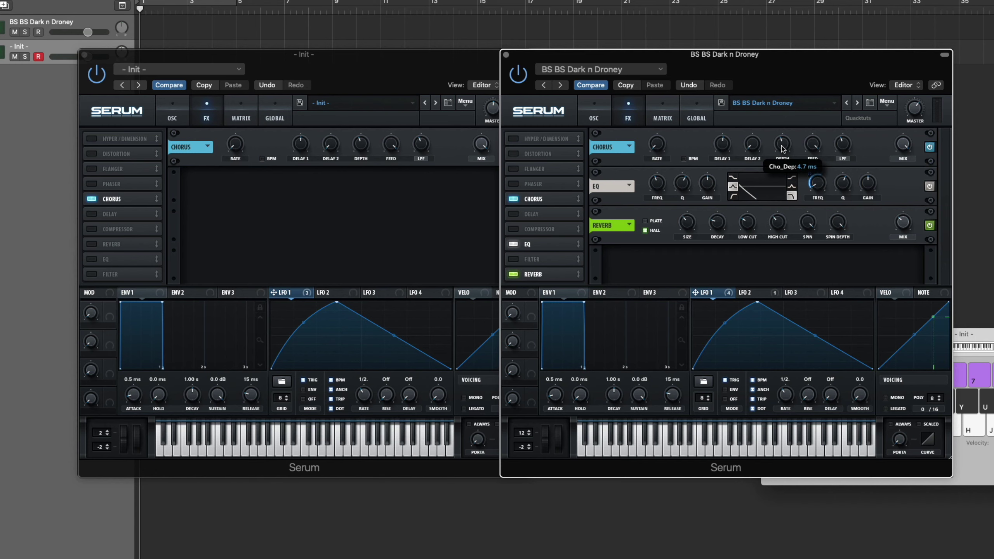
click(360, 143)
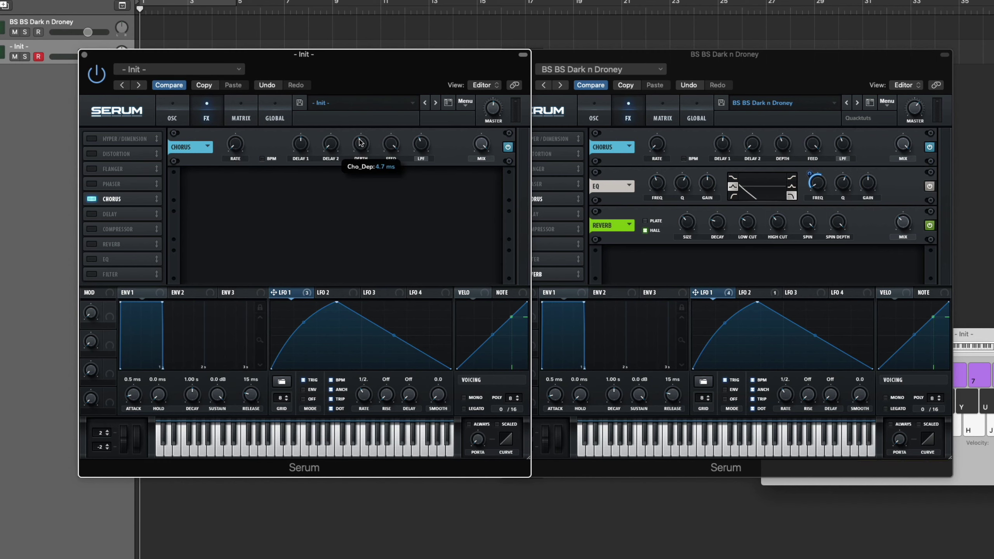
key(a)
key(d)
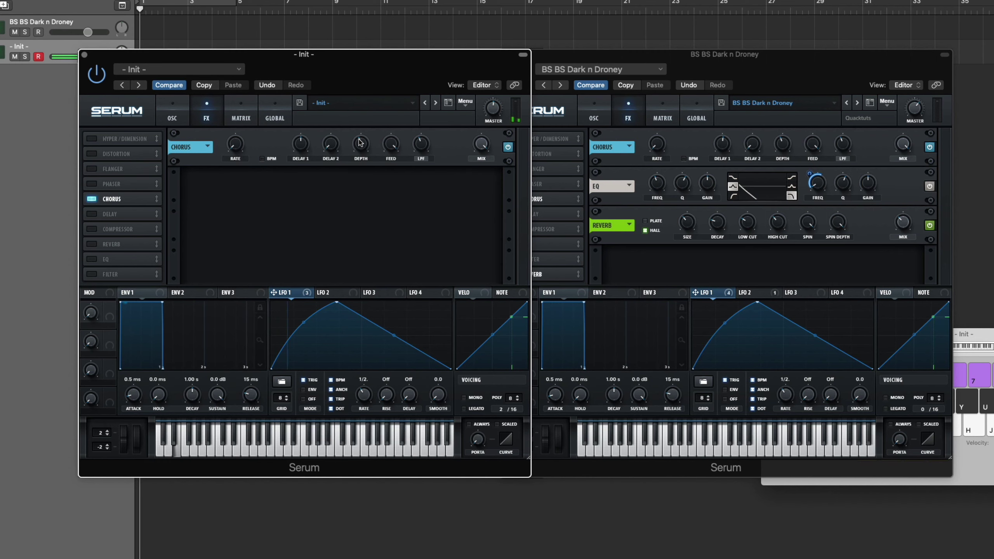
key(j)
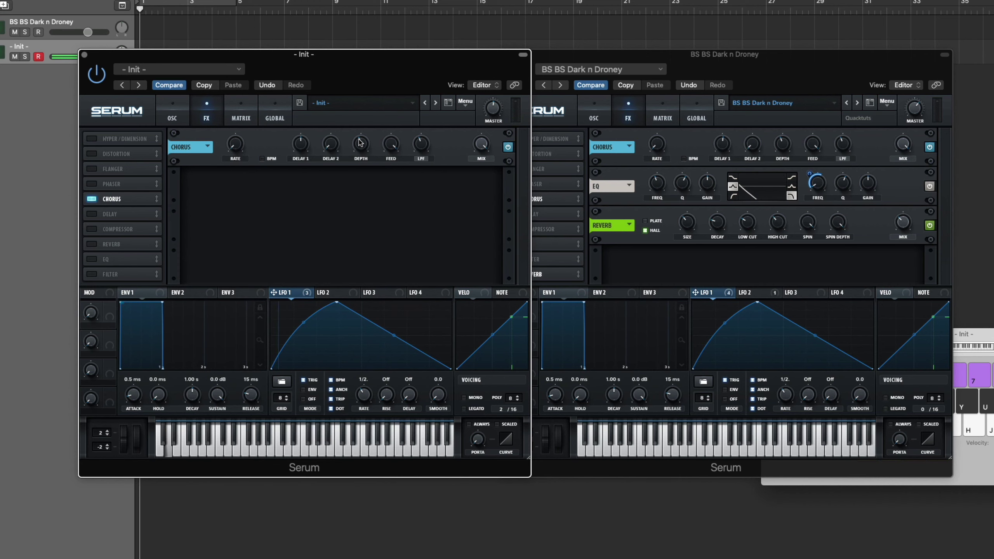
key(y)
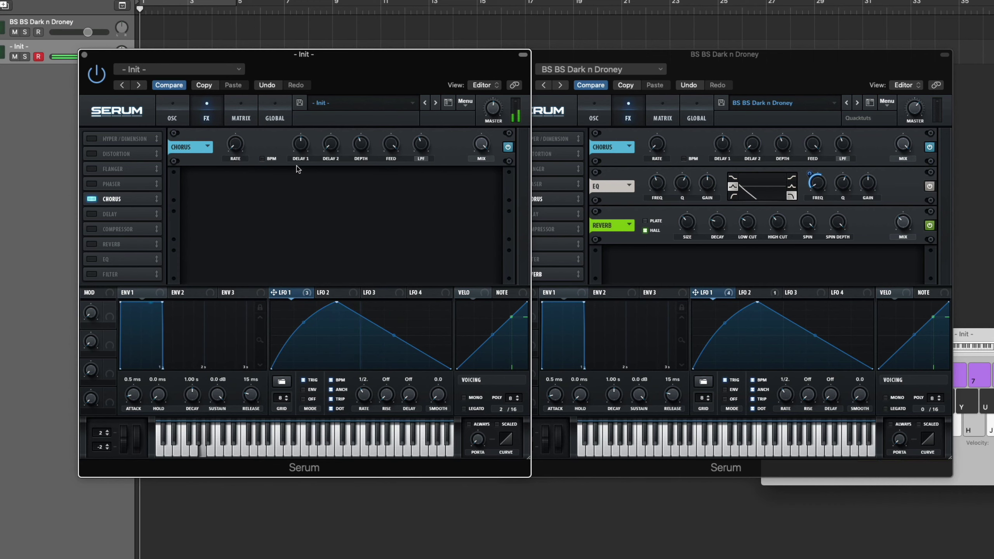
Add an EQ to the Init effects chain and review the reference preset's oscillators and modulation routings.
click(92, 259)
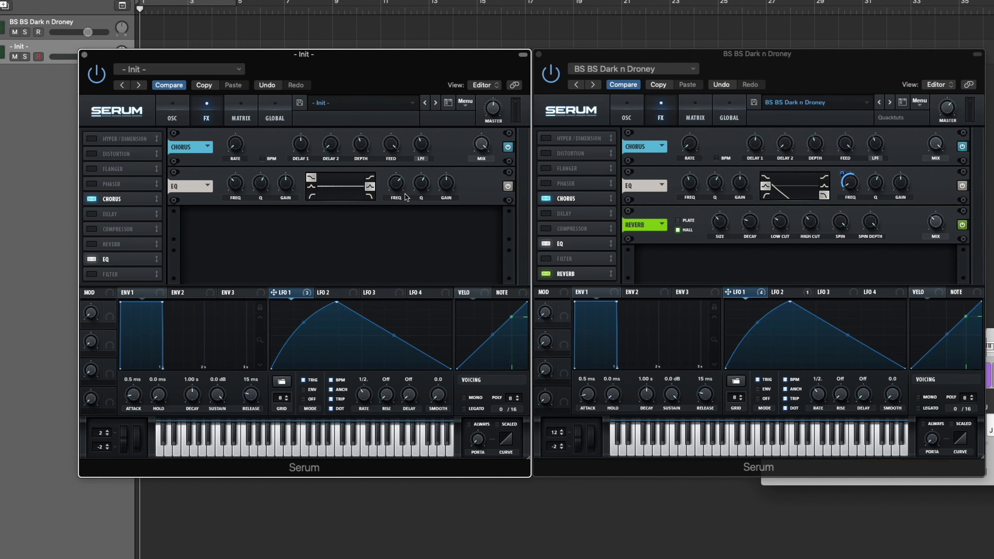
click(627, 108)
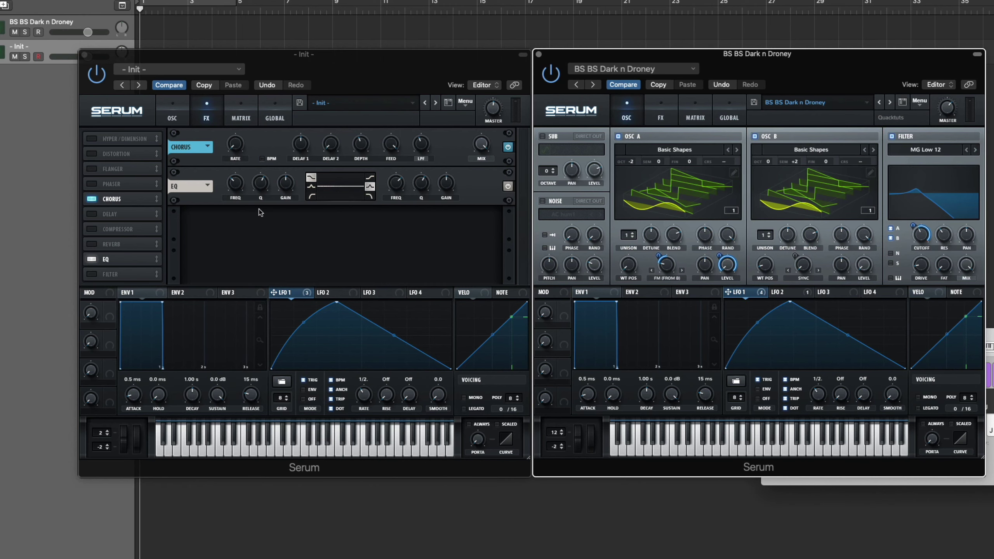
click(694, 113)
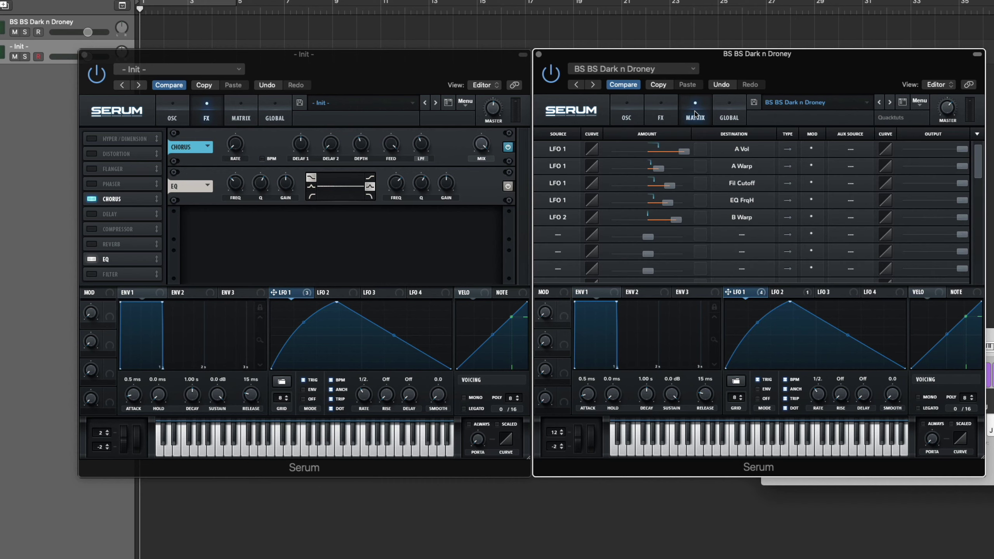
click(651, 114)
Make the EQ high band a low-pass with lowered cutoff, modulated by LFO 1 at amount 67.
click(368, 196)
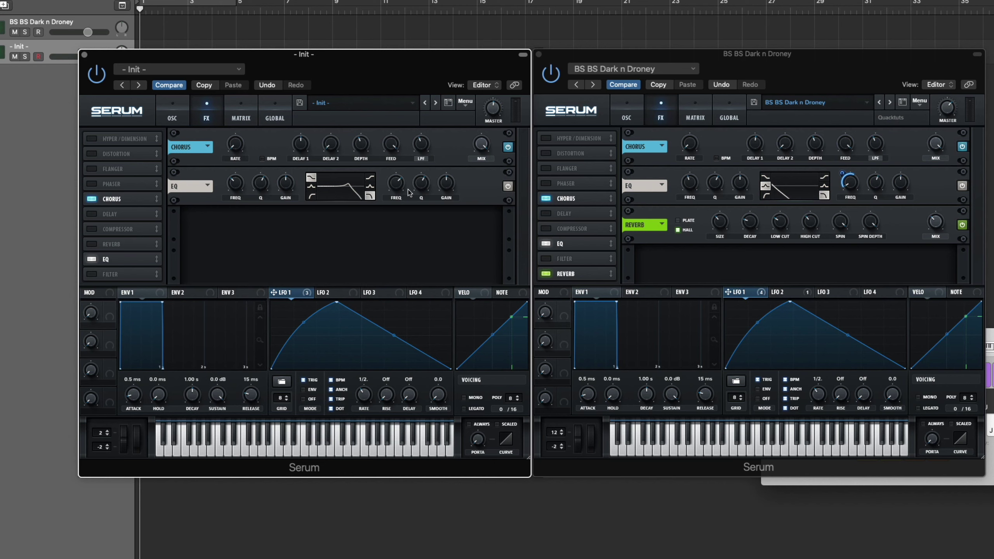
mouse_move(419, 189)
drag(396, 183, 395, 190)
drag(273, 292, 387, 185)
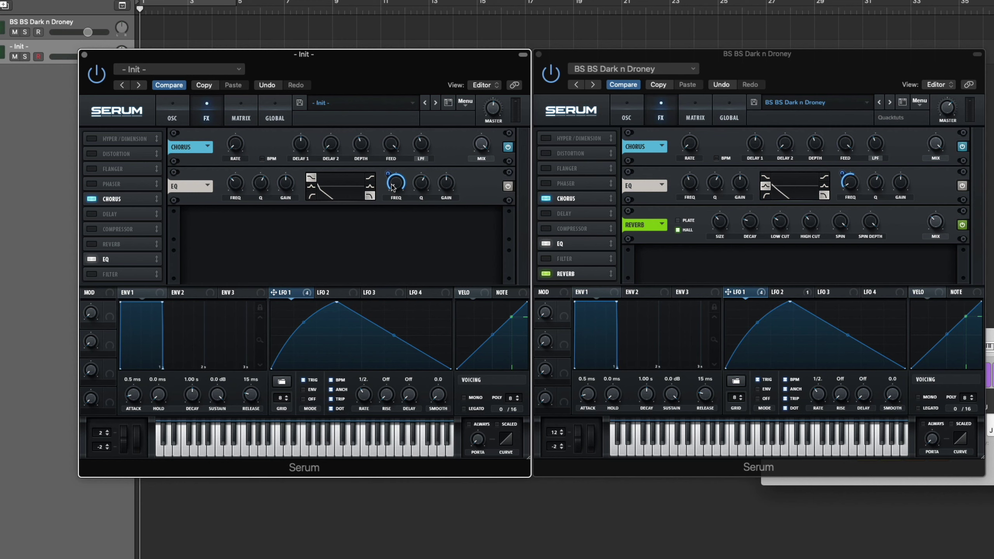
click(838, 170)
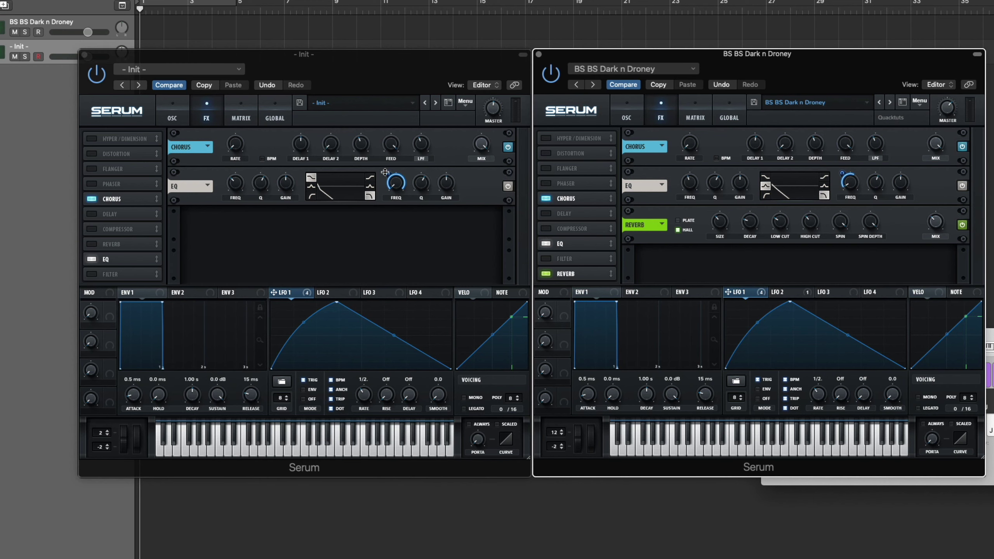
click(383, 189)
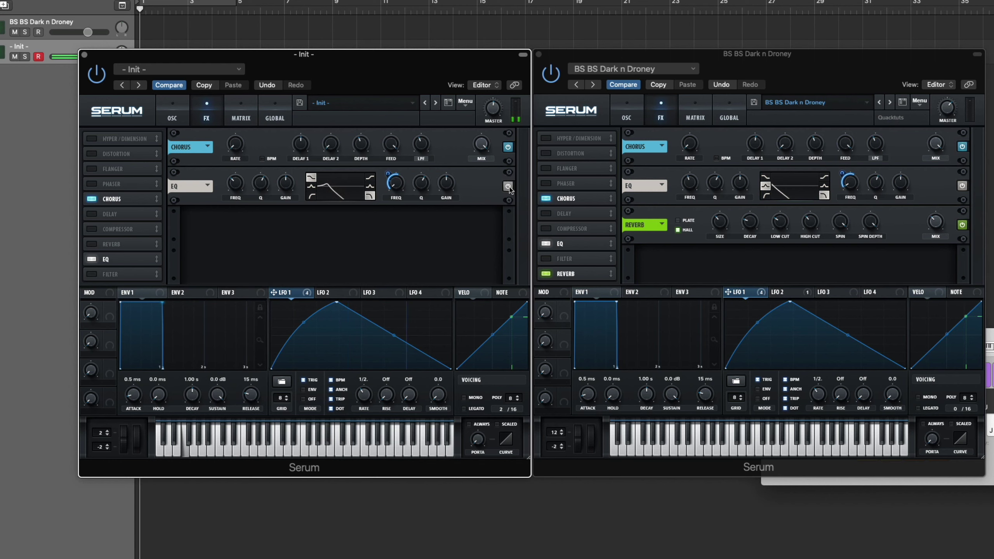
Enable Reverb after the EQ, set it to Hall at 36% mix, and adjust decay and low cut.
click(94, 246)
drag(129, 247, 126, 264)
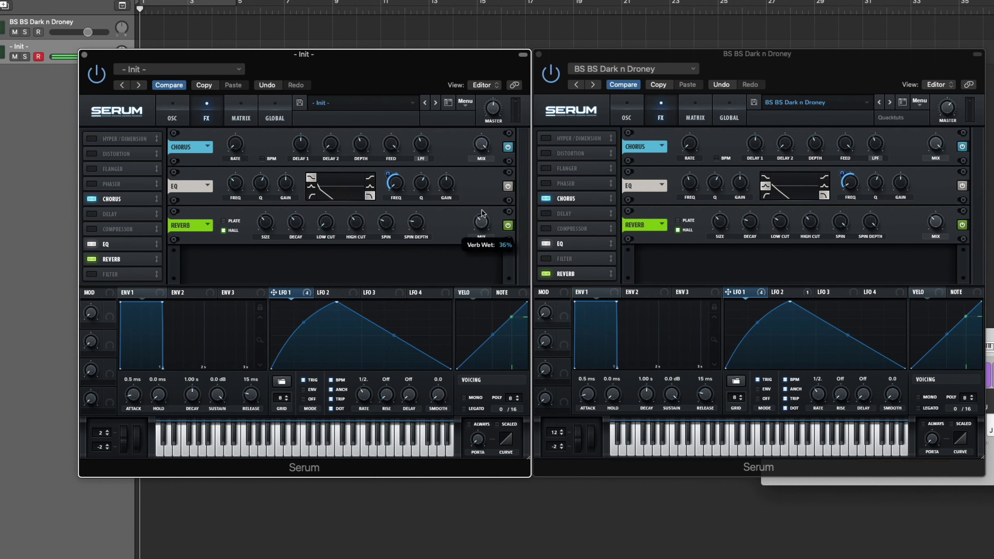
mouse_move(294, 222)
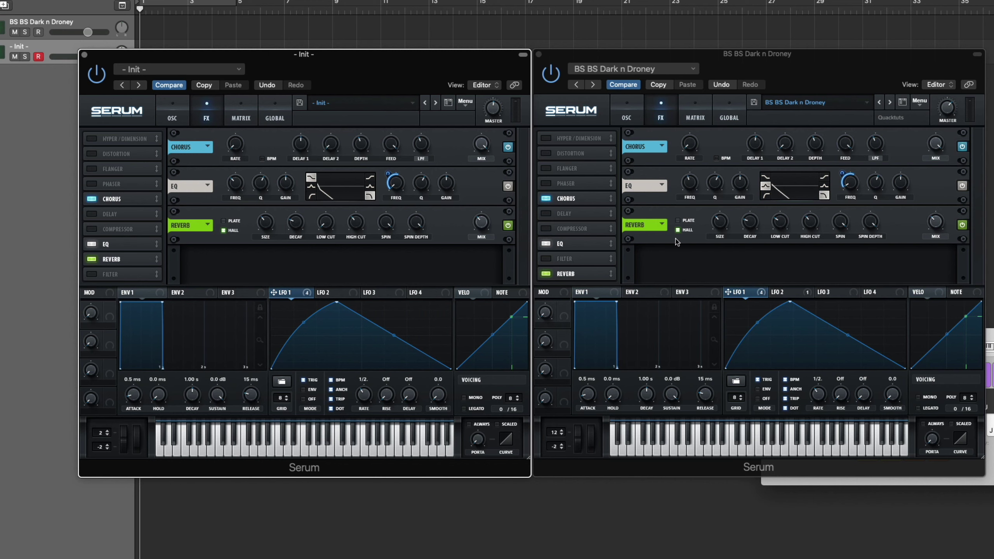
click(742, 229)
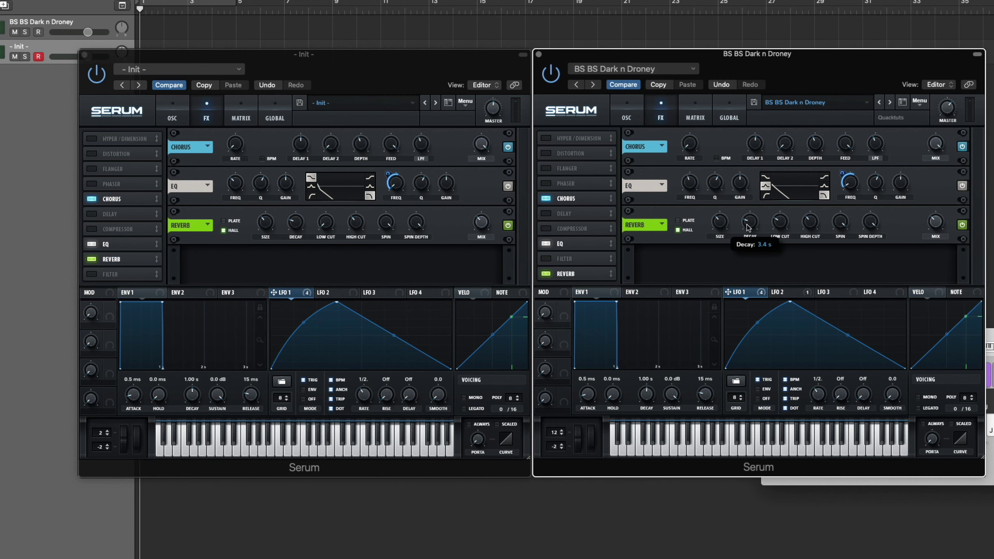
click(290, 227)
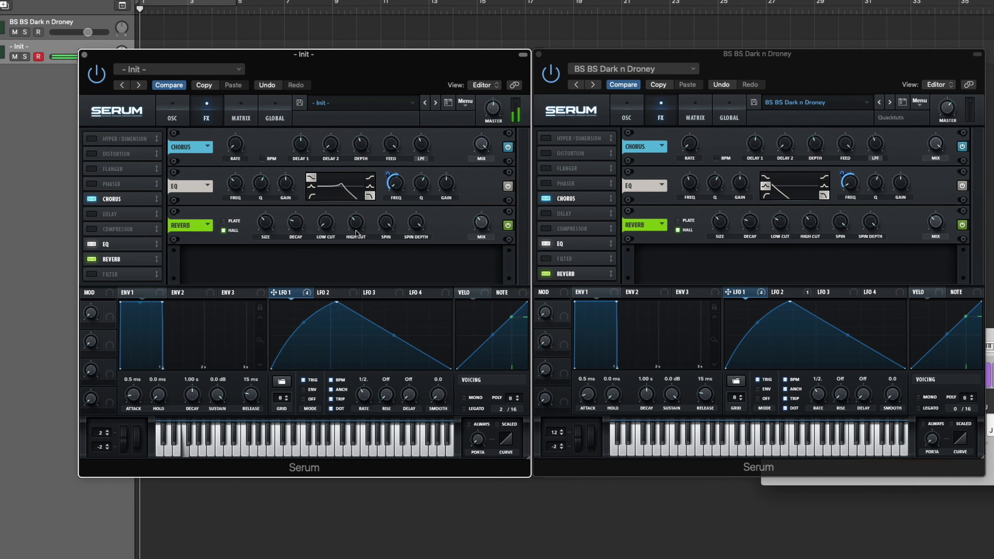
mouse_move(329, 228)
mouse_down()
mouse_move(334, 200)
mouse_move(331, 226)
mouse_up()
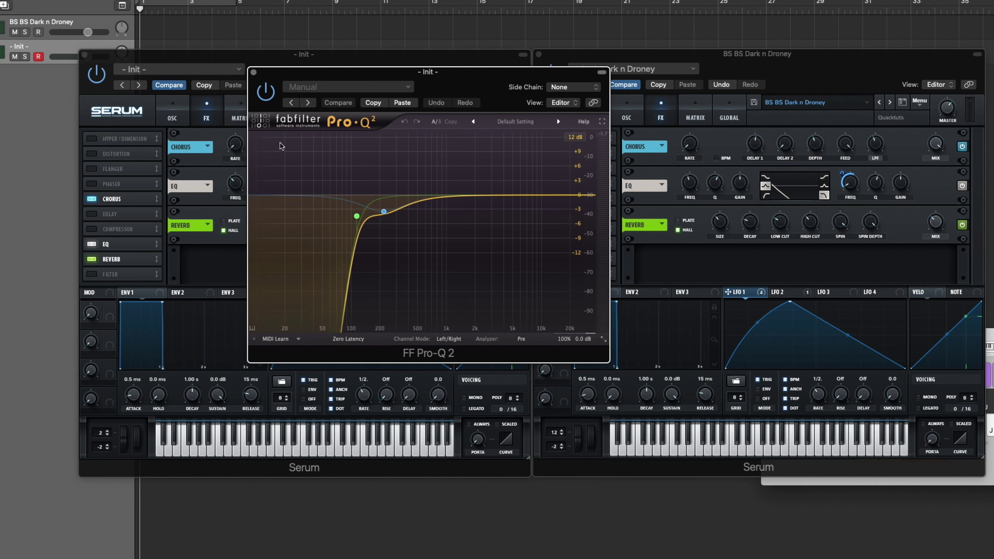
Close the FabFilter Pro-Q 2 window once its low cut sits near 100 Hz.
click(254, 73)
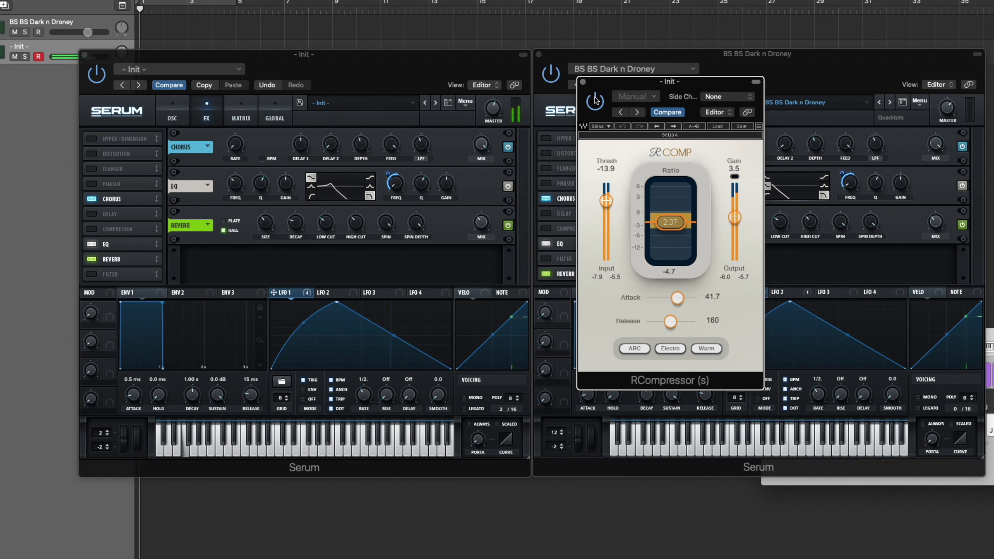
Close the RCompressor plugin window.
click(583, 81)
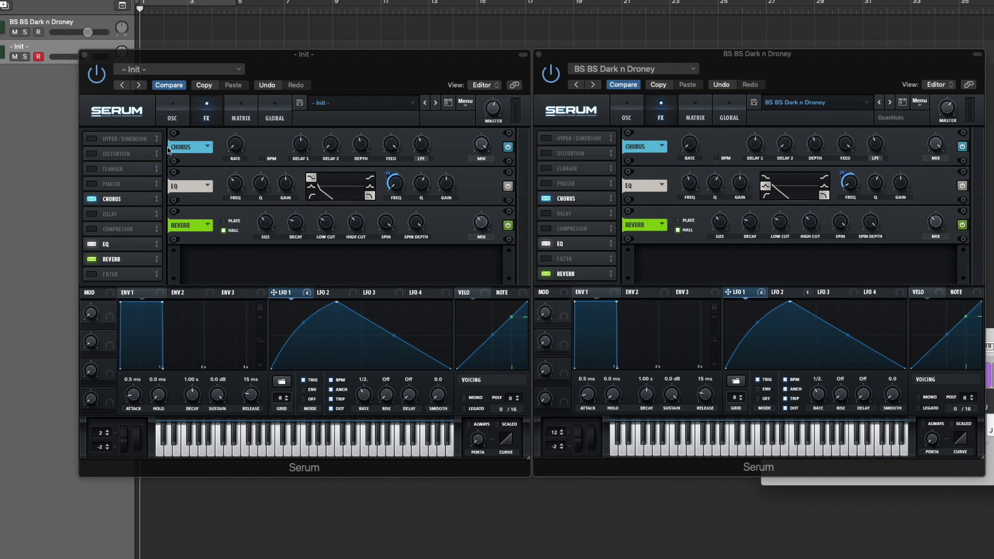
Switch the Init Serum window to its OSC page.
click(168, 107)
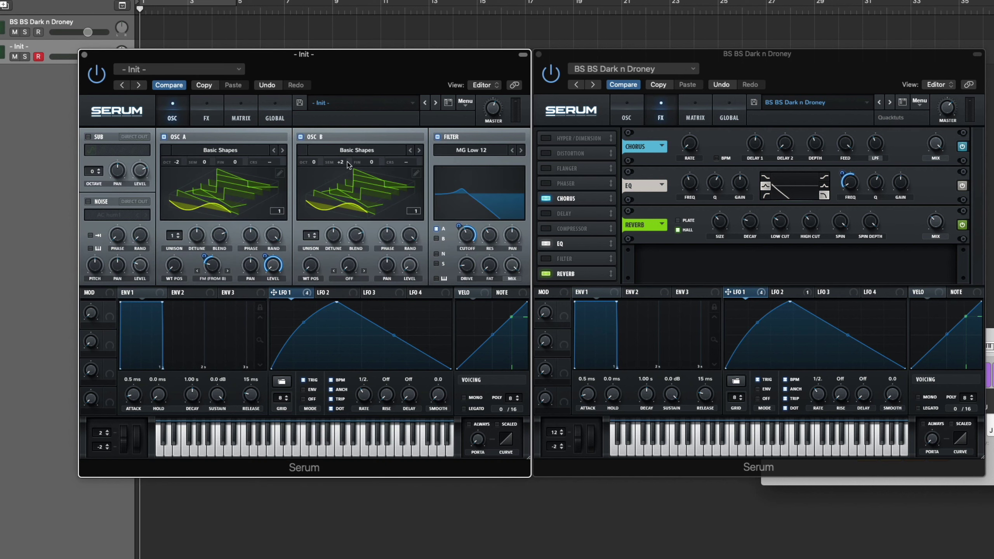